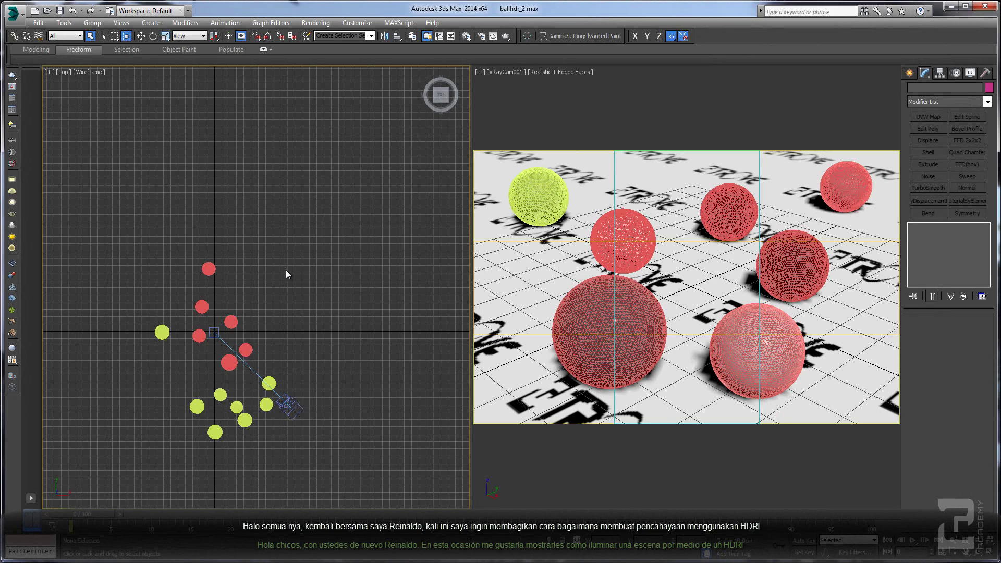
Create a VRayLight of type Dome in the Top viewport, in the empty area above the spheres.
click(908, 74)
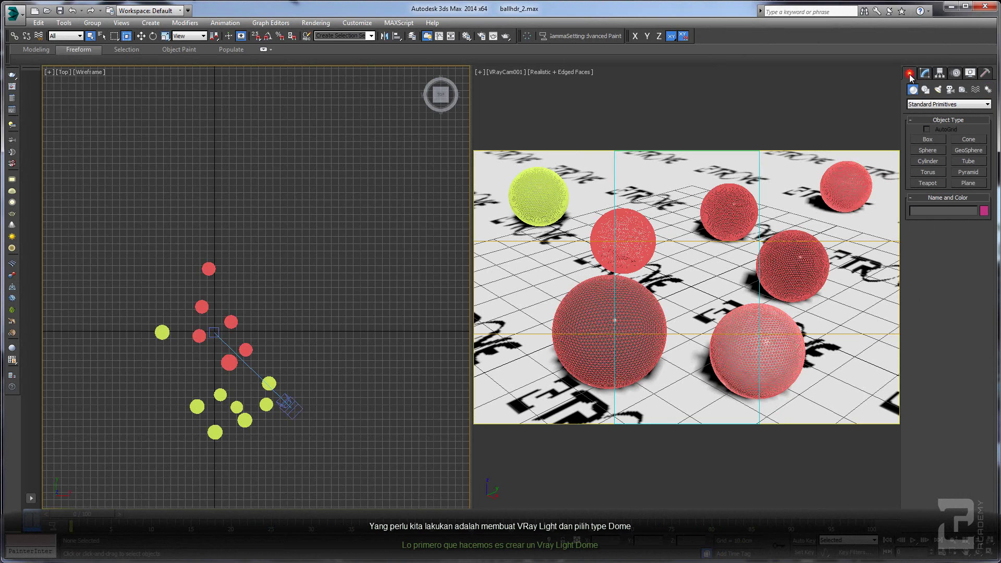
click(937, 89)
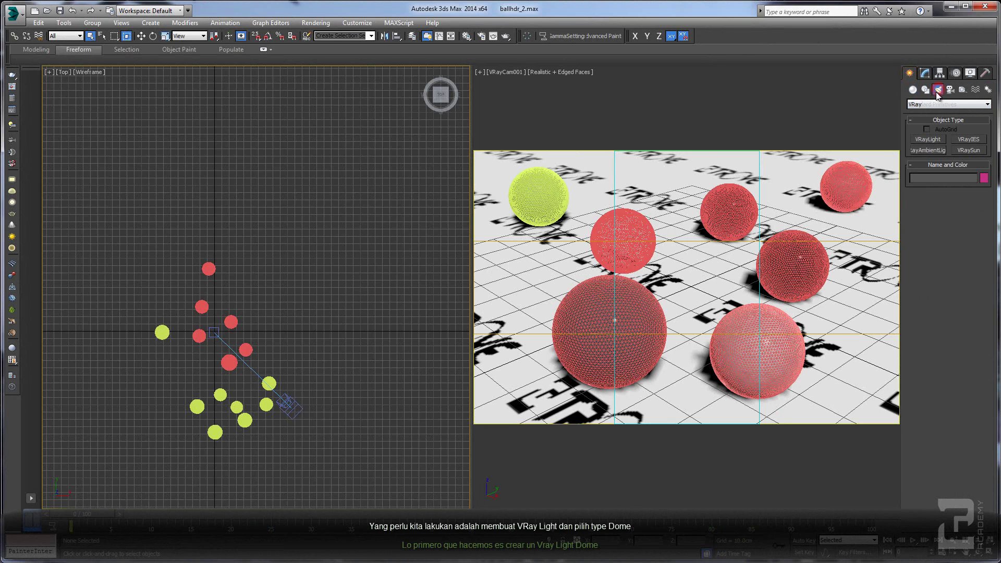
click(935, 104)
click(936, 105)
click(928, 139)
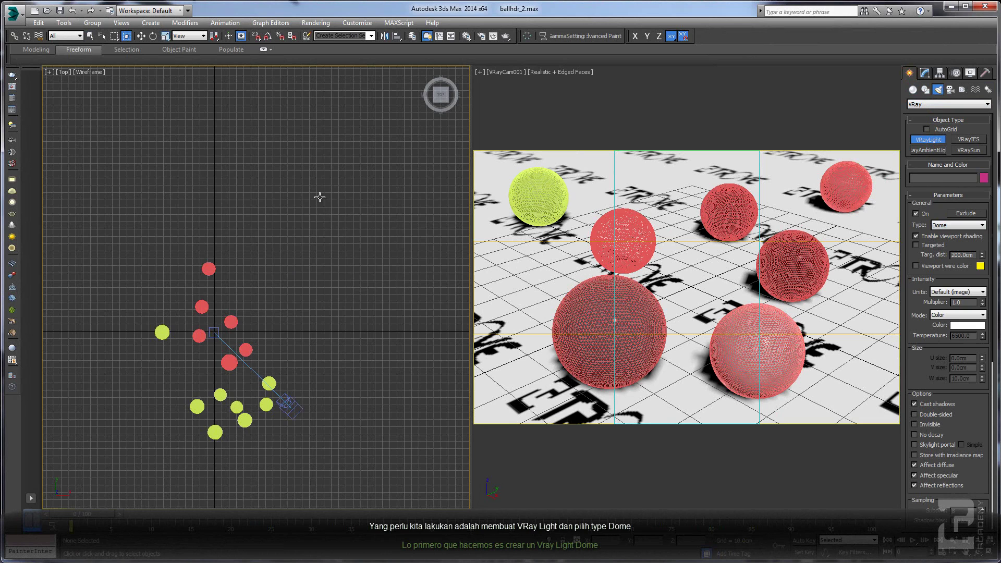
drag(319, 197, 344, 204)
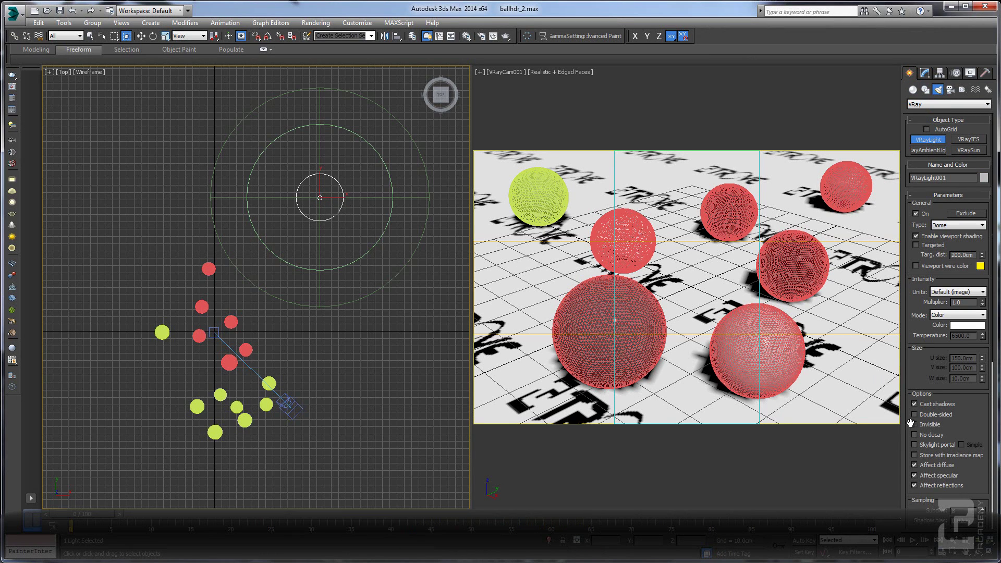
Assign a VRayHDRI map as the texture of the dome light.
scroll(961, 428, down, 5)
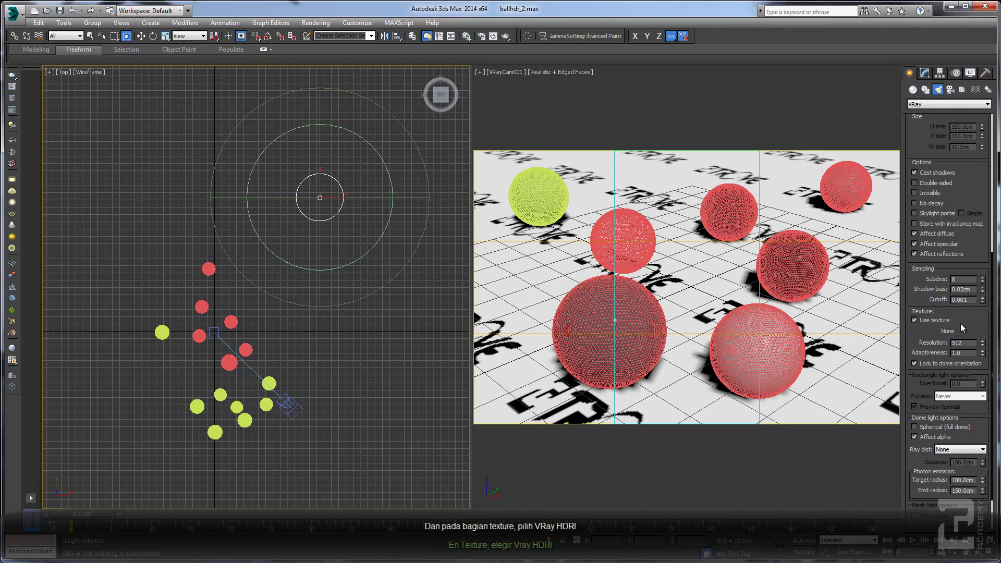
click(946, 332)
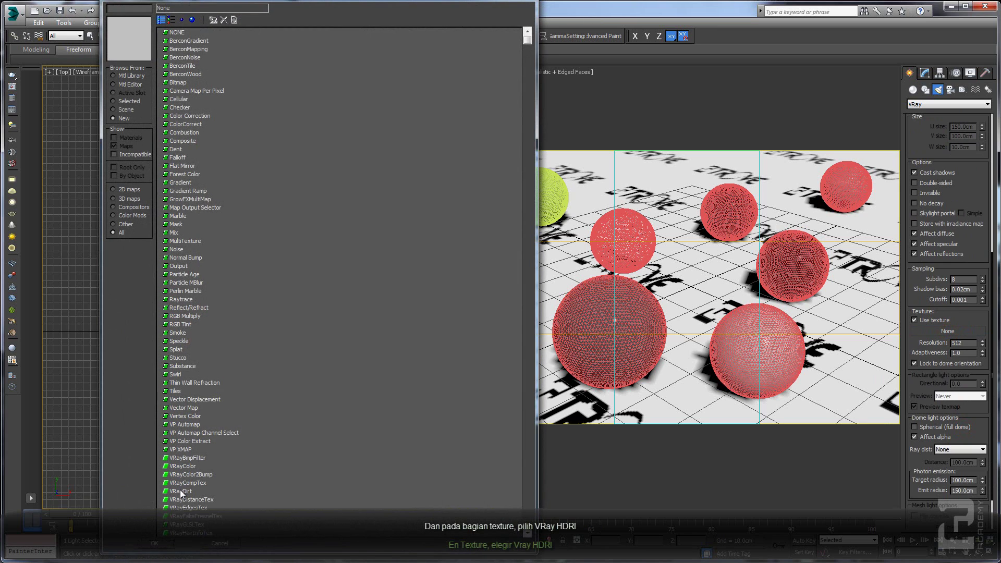
click(182, 500)
scroll(181, 500, down, 2)
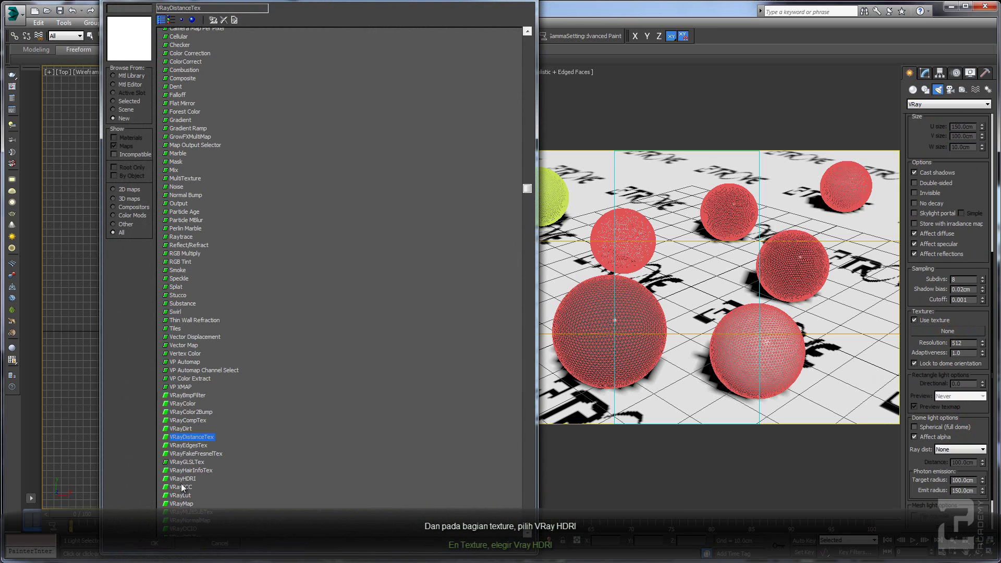
double_click(181, 479)
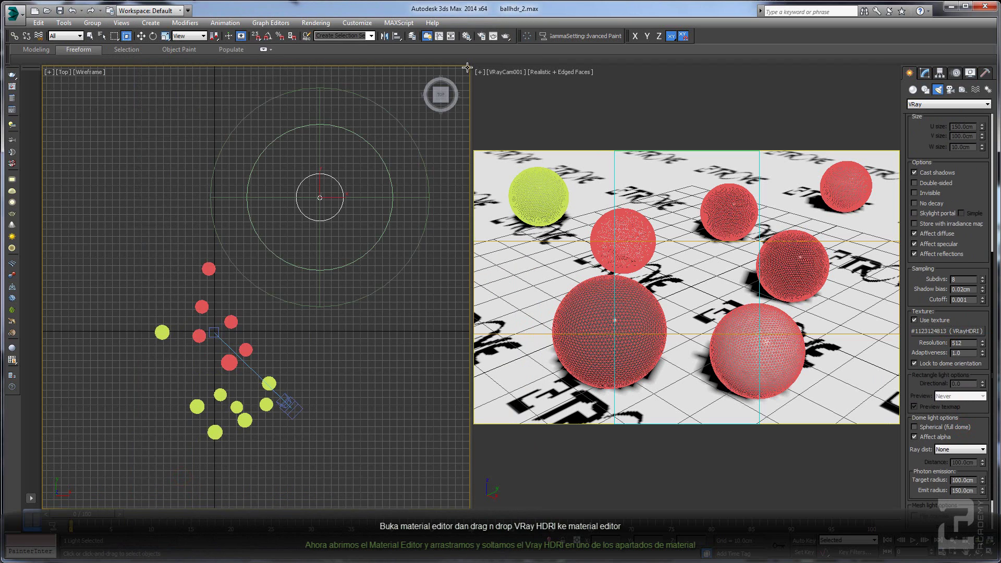
Place the dome light's VRayHDRI map as an instance in the last sample slot of the Material Editor.
click(467, 36)
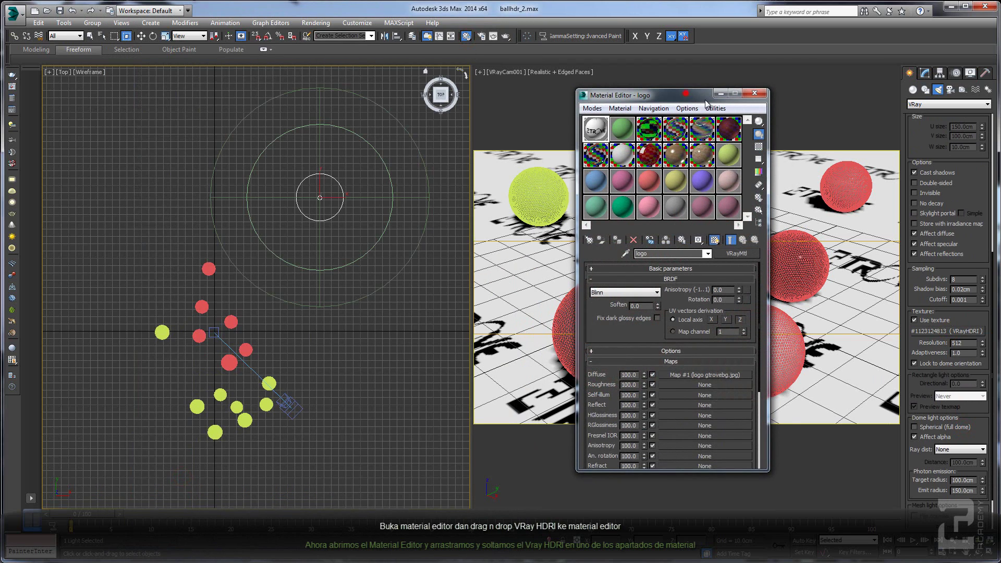
drag(947, 331, 790, 230)
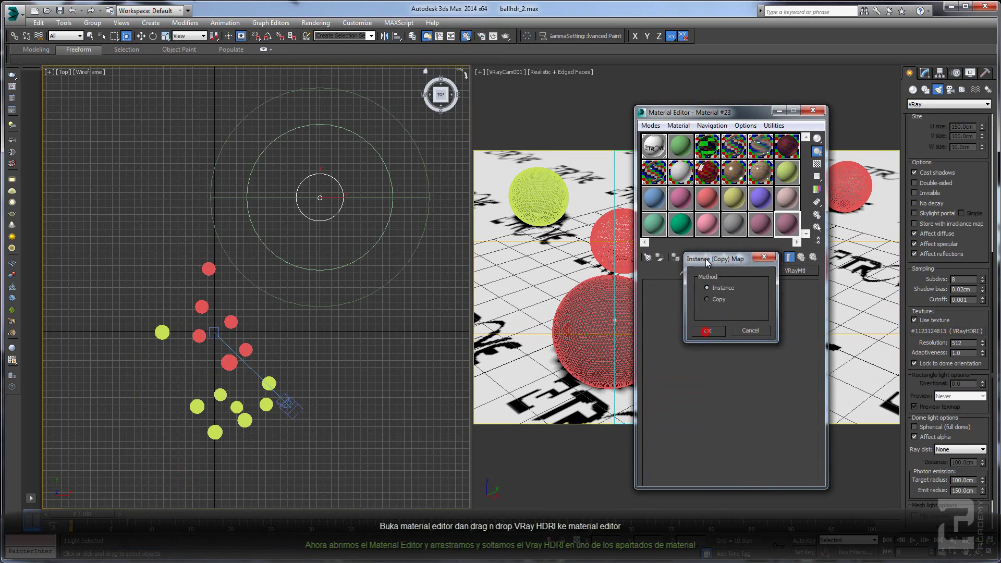
click(709, 328)
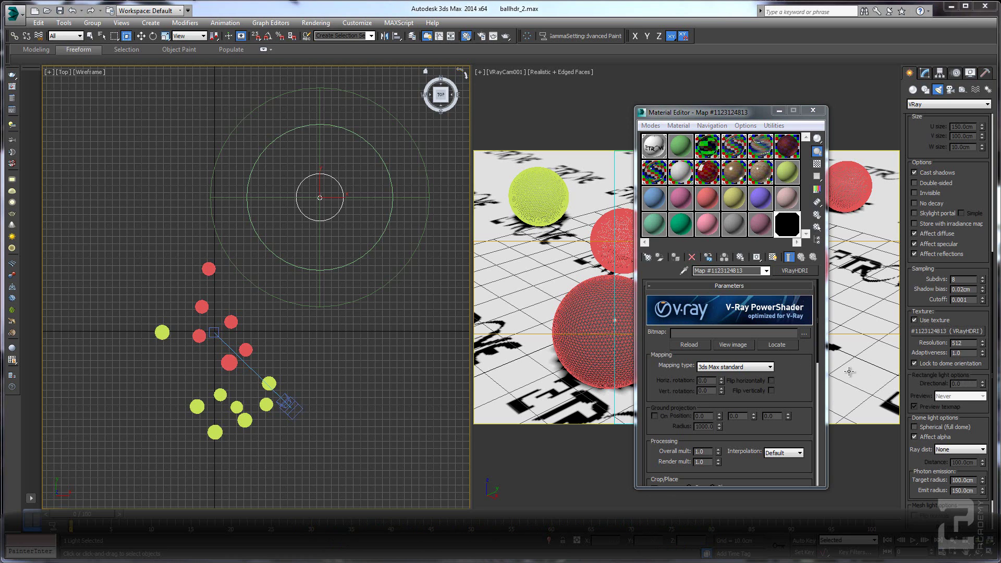
Load GHDRI_DLCD_017_7k.hdr as the map's bitmap and set the mapping type to Spherical.
click(805, 336)
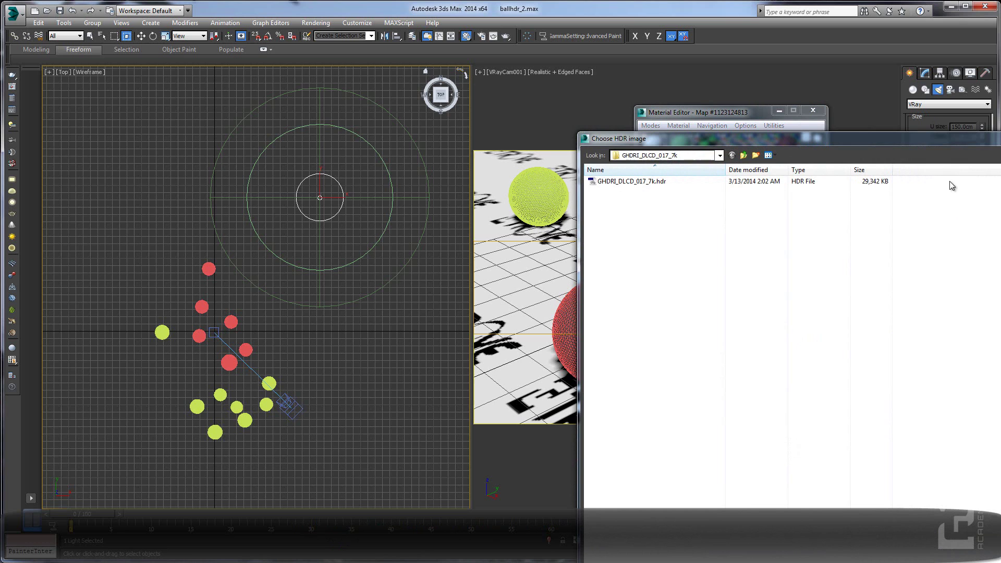
drag(926, 138, 688, 58)
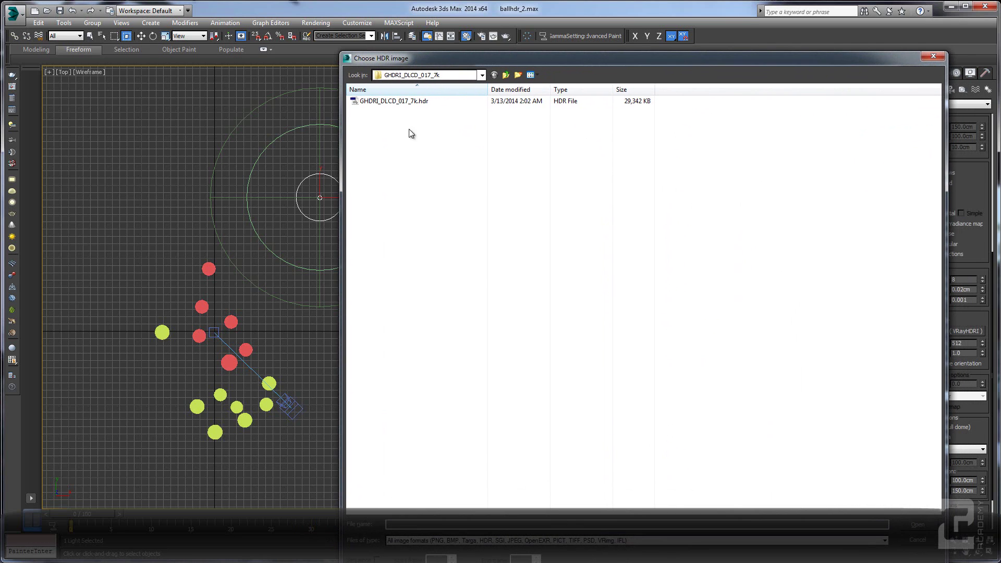
double_click(393, 100)
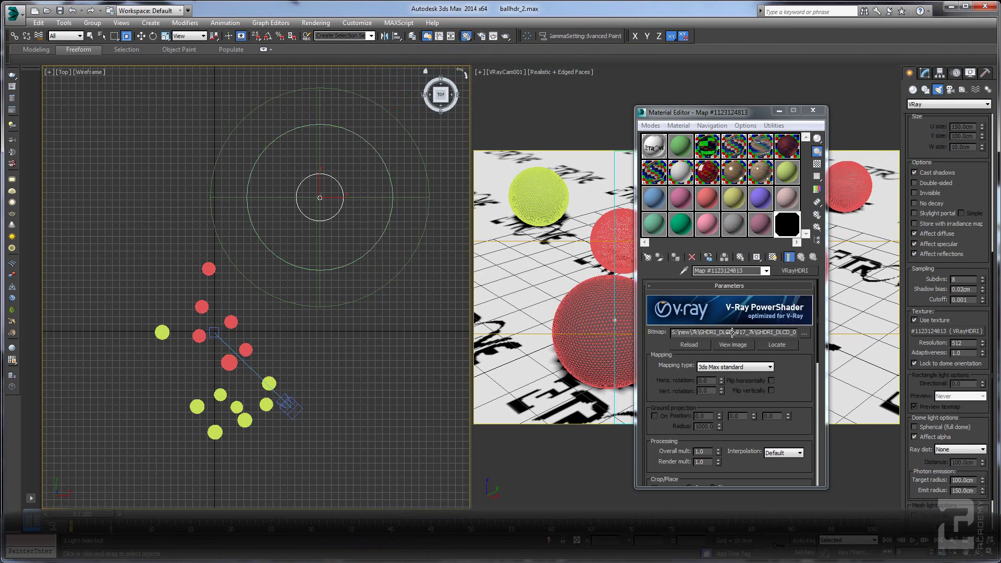
click(730, 366)
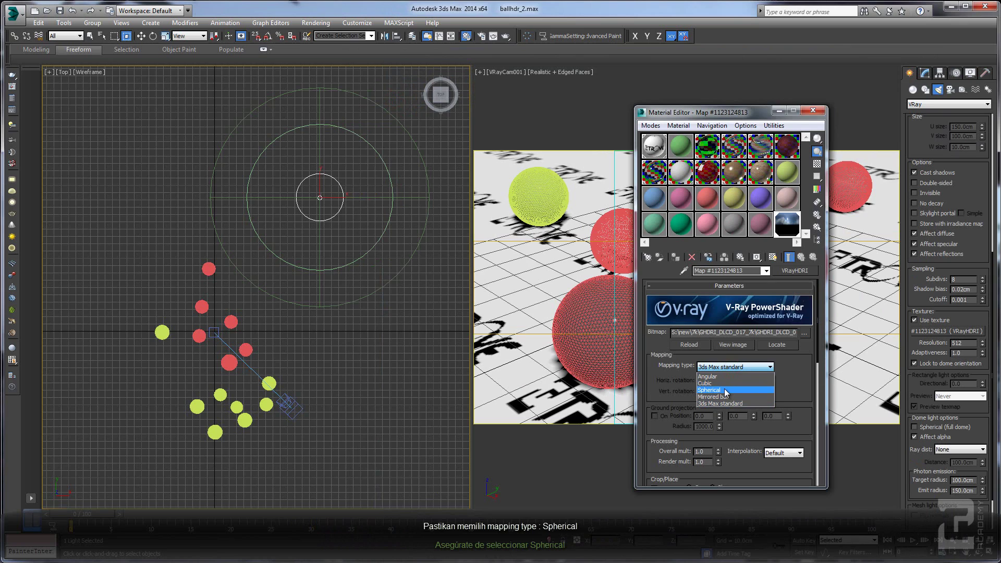
click(726, 391)
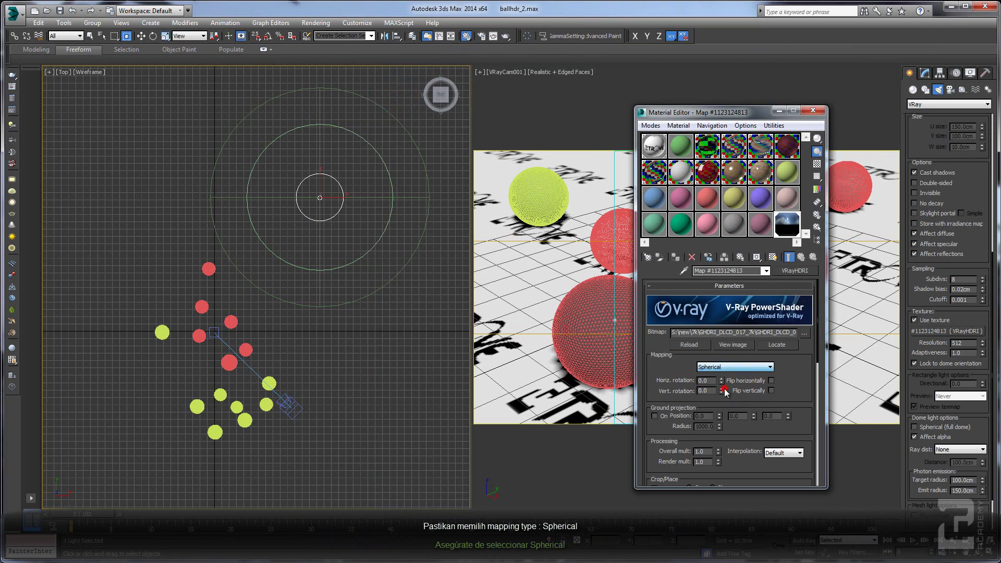
Preview the loaded HDR image and look through the remaining VRayHDRI map parameters.
click(725, 349)
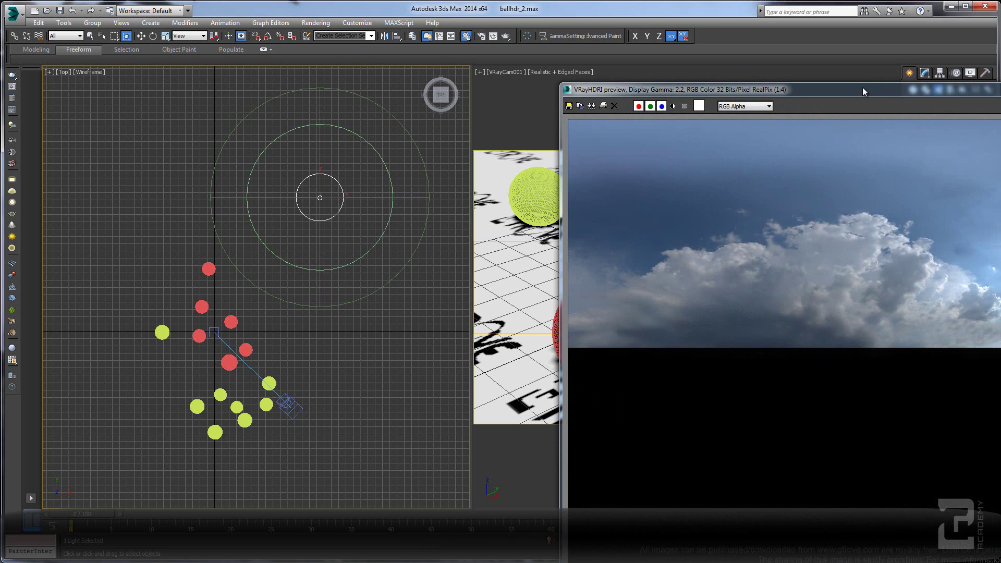
drag(862, 92, 322, 30)
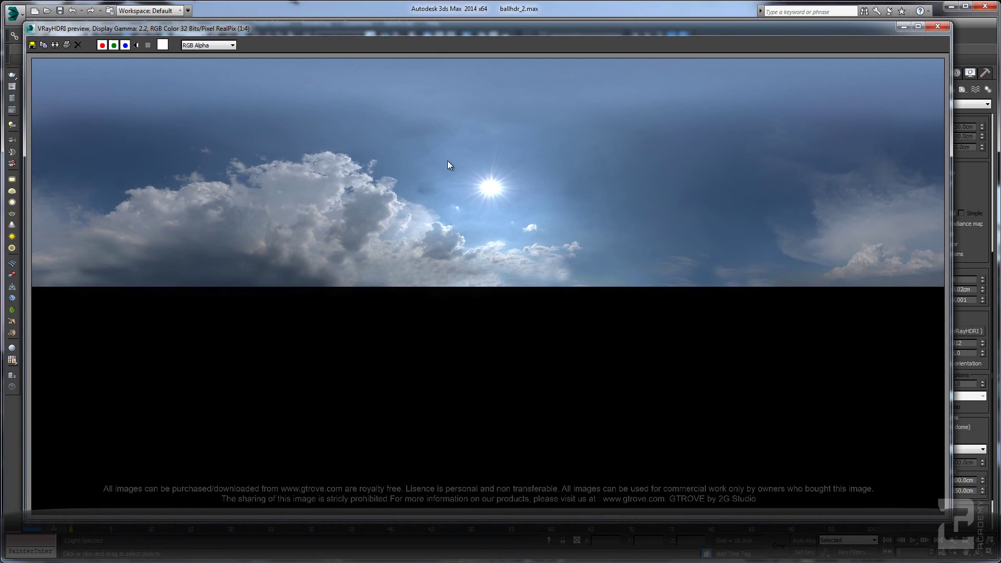
key(Escape)
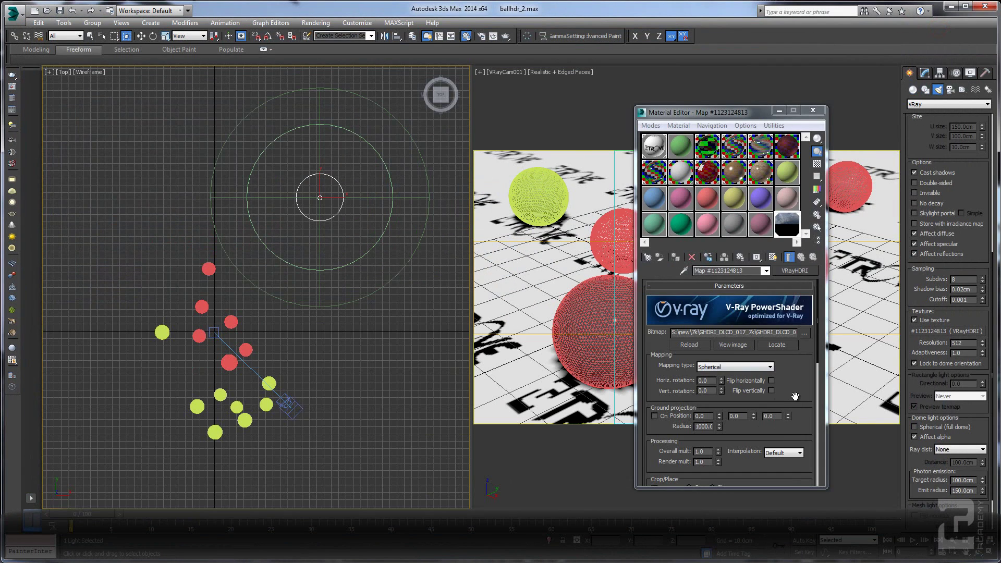
drag(793, 396, 785, 242)
scroll(794, 398, down, 2)
scroll(797, 354, down, 2)
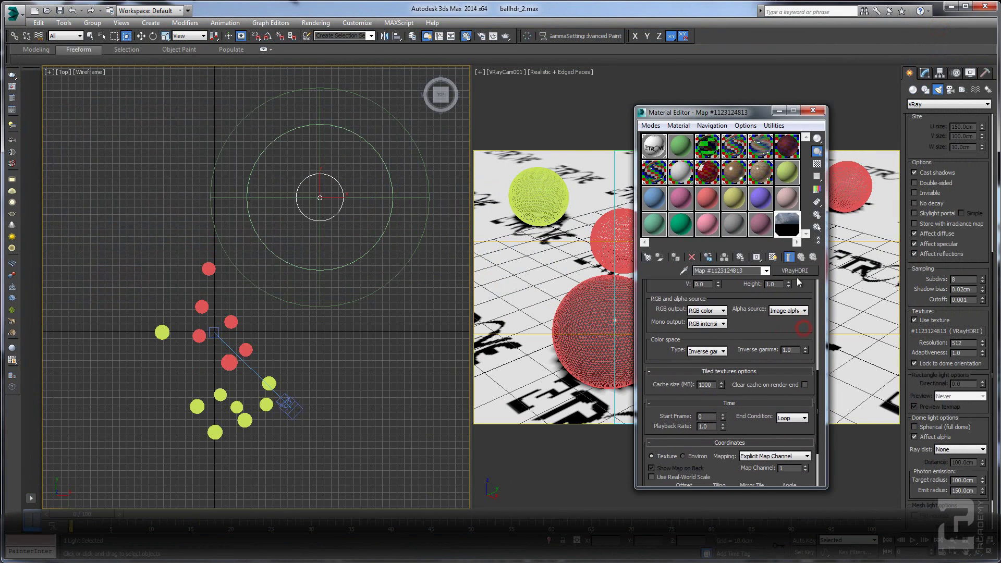
drag(796, 348, 746, 420)
Open the render setup and set the three GeForce GTX TITAN cards as the OpenCL devices for V-Ray RT.
click(315, 23)
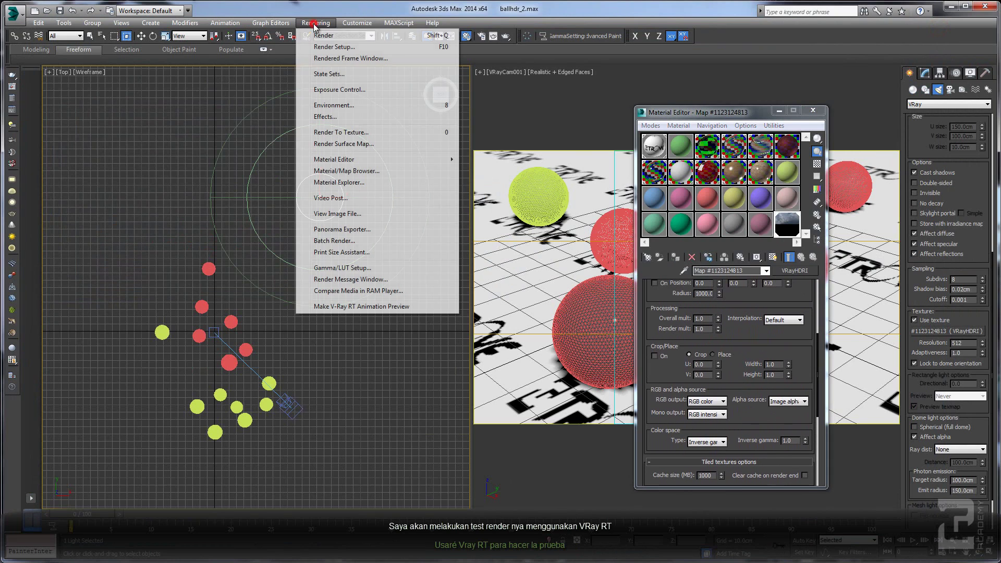
click(329, 47)
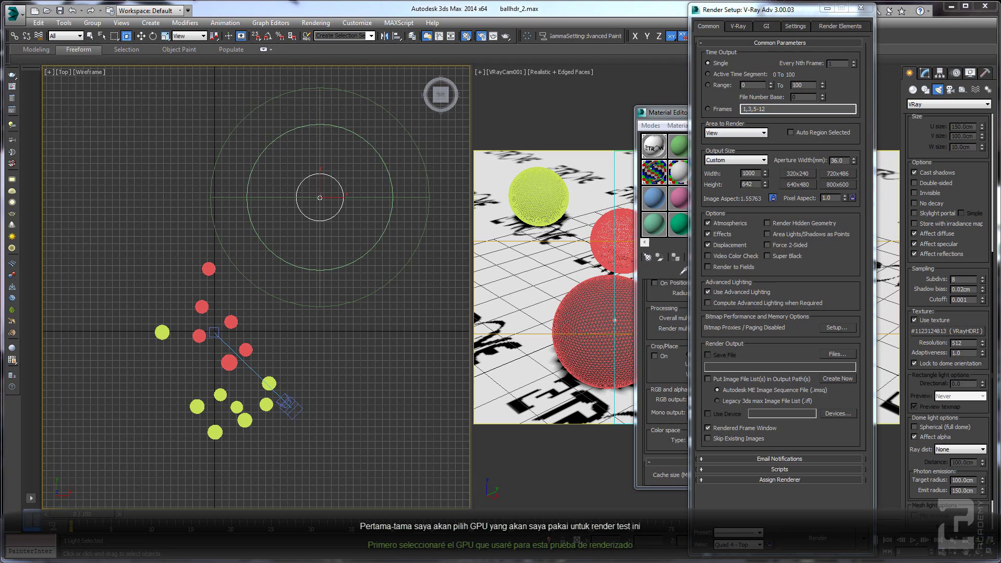
drag(69, 60, 428, 65)
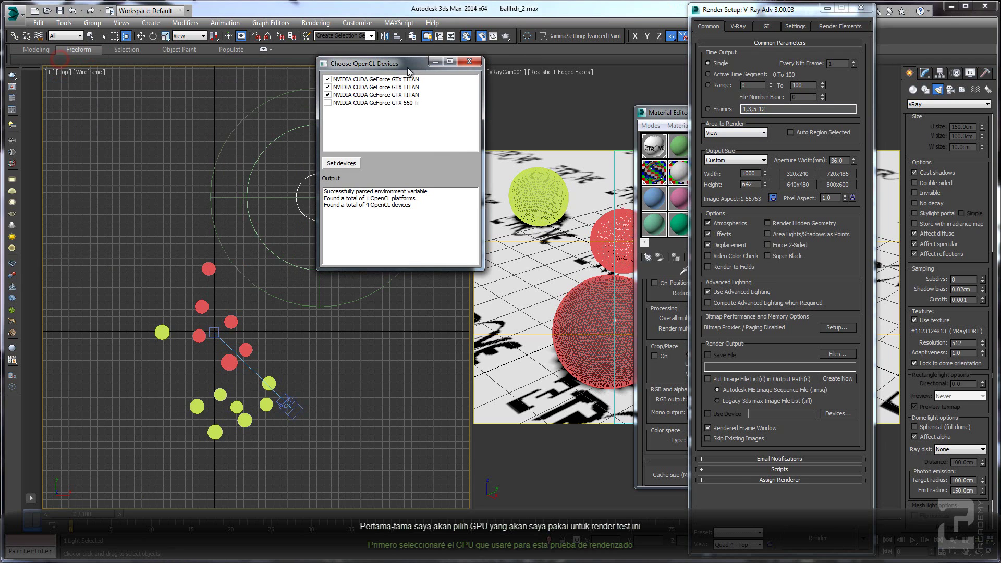
click(340, 164)
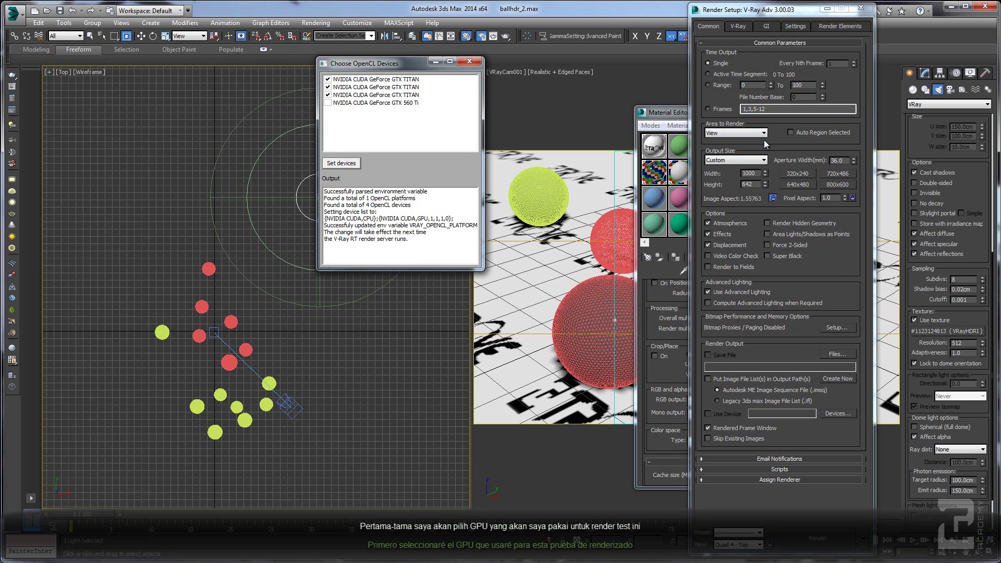
Switch rendering to ActiveShade mode and define the output size with height 642, a locked image aspect and a new width.
click(864, 543)
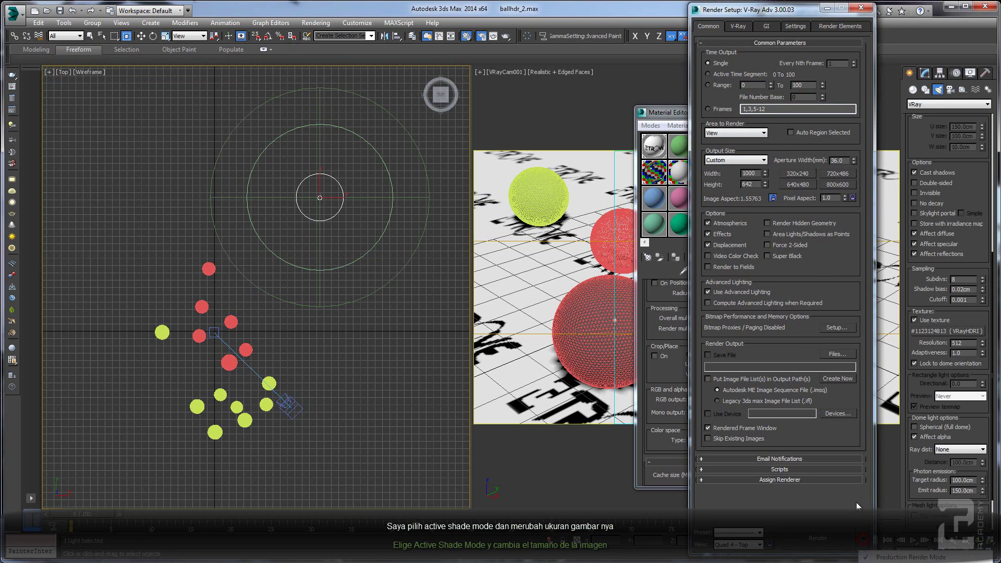
click(886, 548)
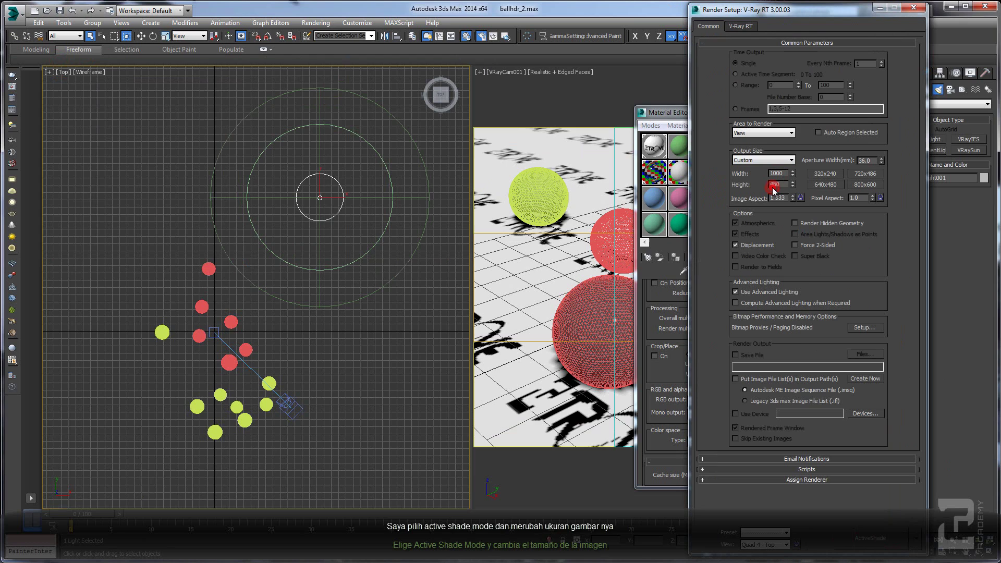
click(774, 185)
text(6)
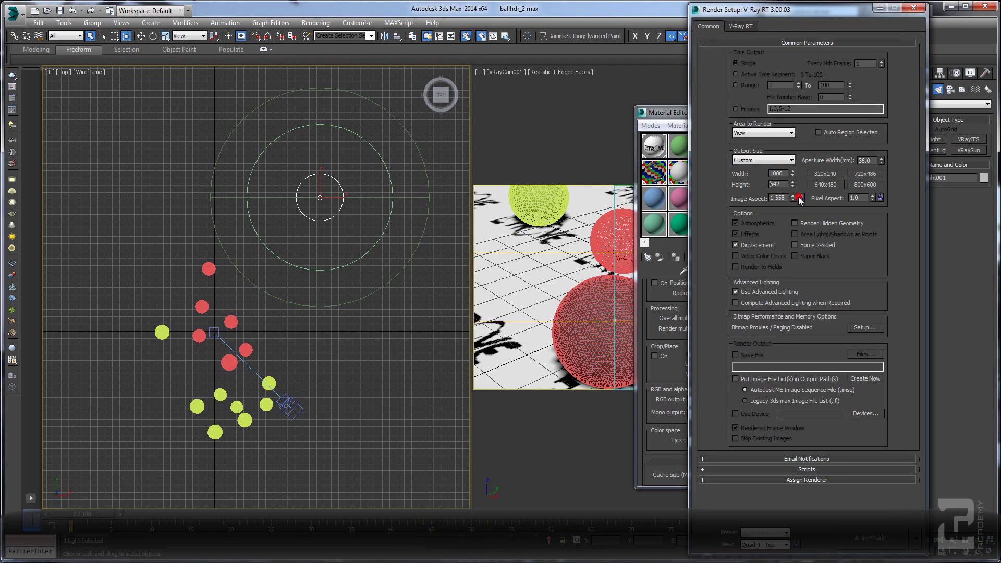
click(799, 198)
click(771, 174)
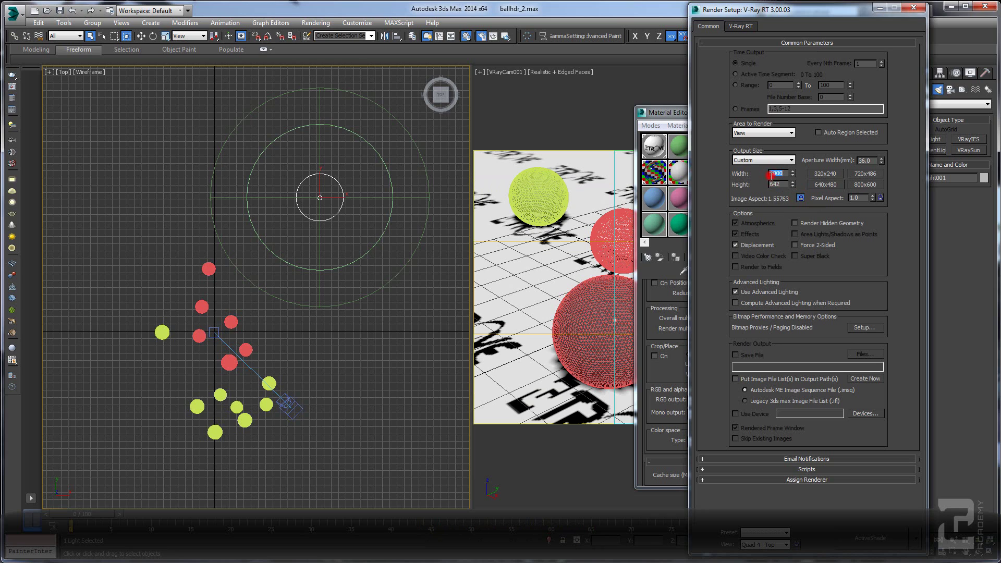
text(120)
Configure V-Ray RT with the CUDA (single kernel) engine, trace depth 100, statistics shown and automatic bitmap updates.
click(740, 26)
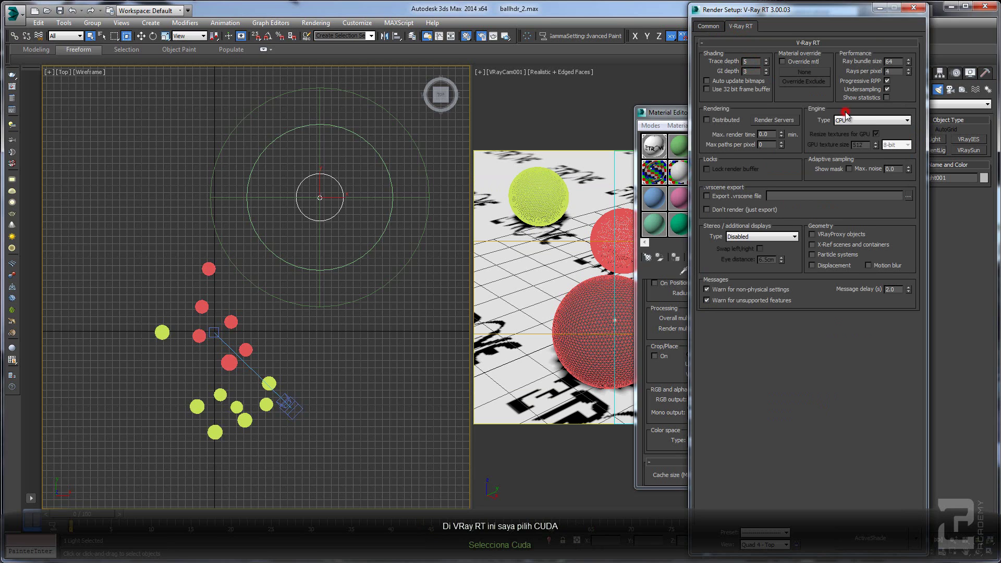
click(848, 120)
click(847, 143)
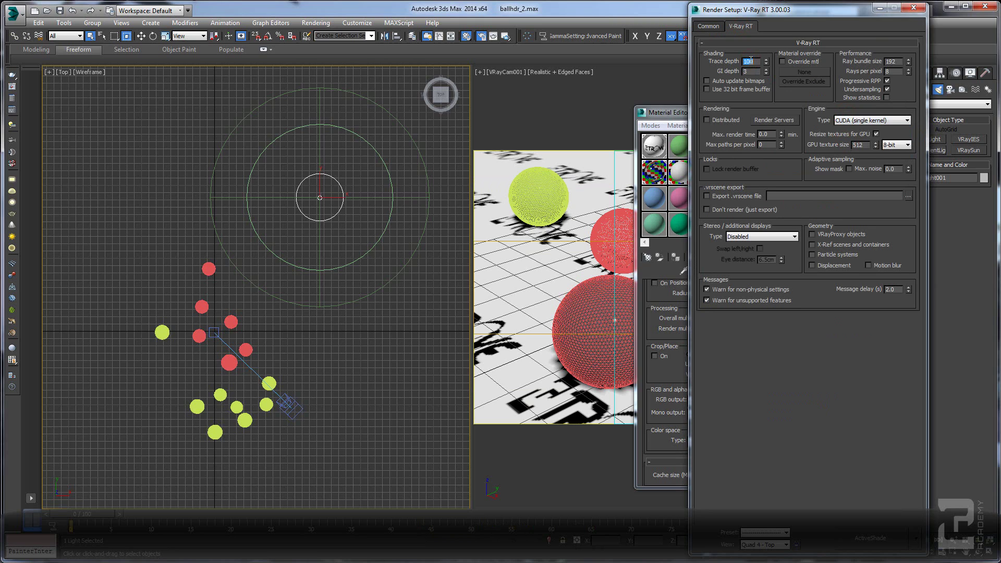
click(886, 98)
click(709, 81)
Start an ActiveShade test render of the camera view and move its window clear of the map parameters.
drag(771, 10, 769, 10)
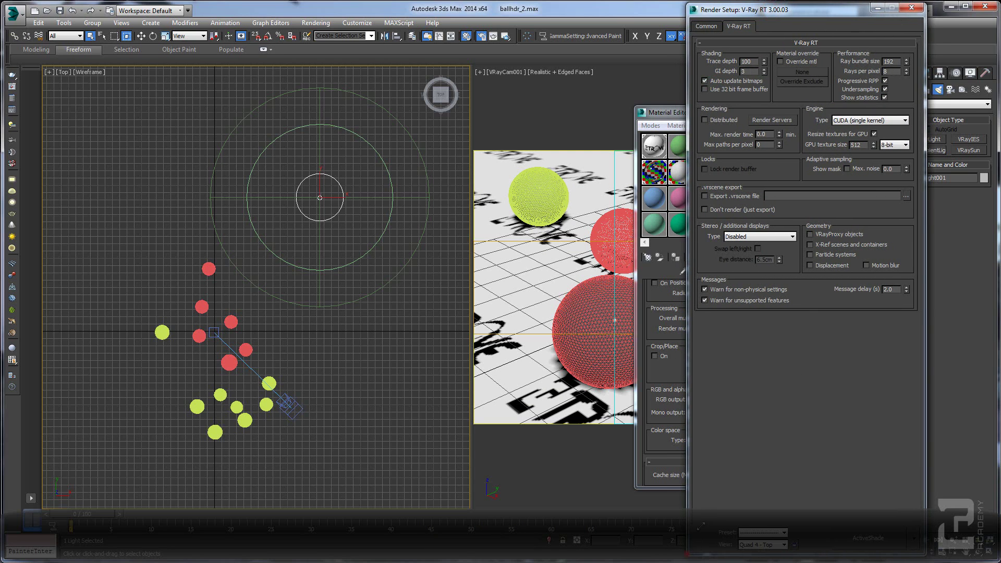
drag(833, 9, 867, 9)
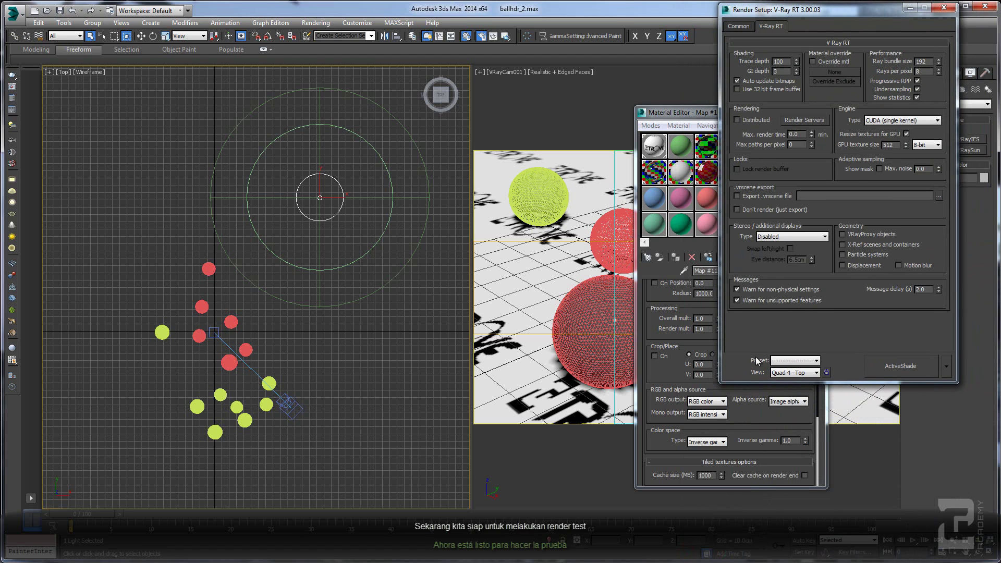
click(910, 366)
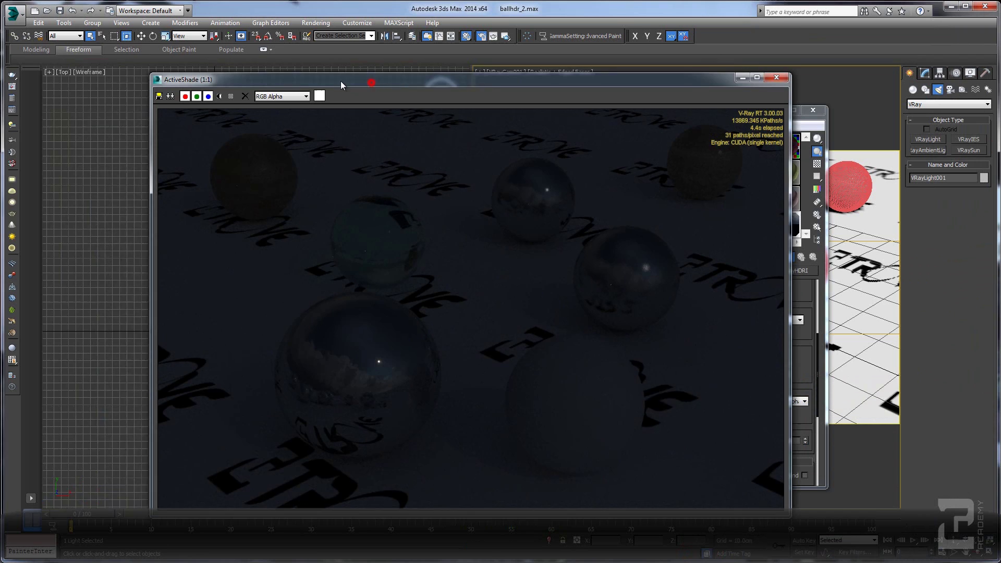
drag(339, 80, 268, 77)
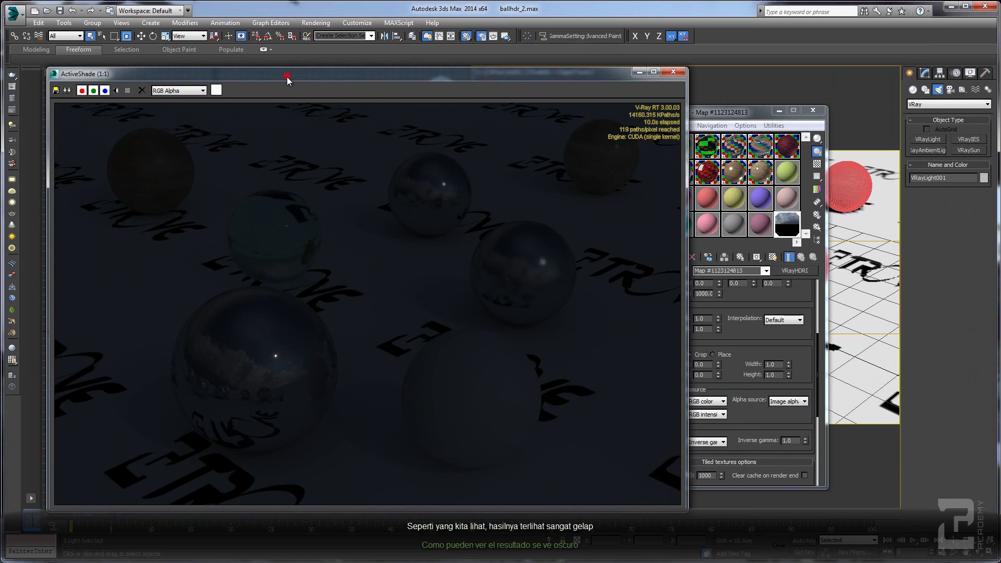
drag(287, 78, 286, 92)
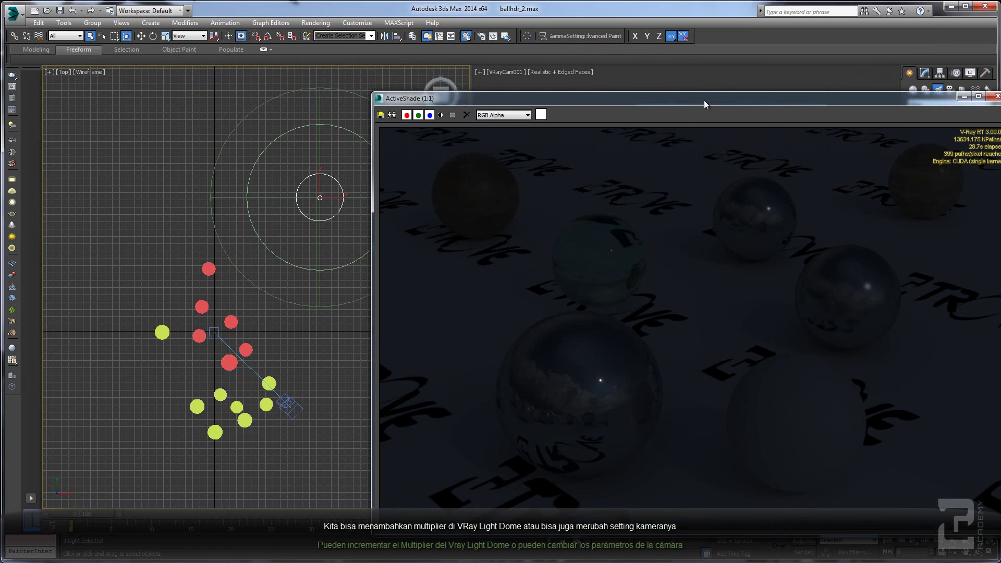
Move the render window clear of the light's parameters and set the dome light's intensity multiplier to 30.
drag(703, 100, 437, 79)
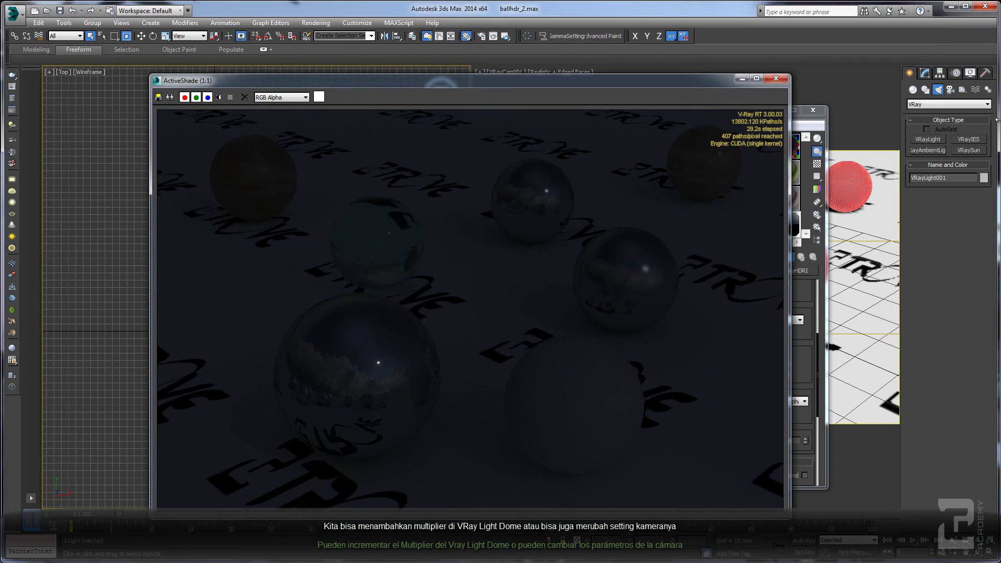
click(923, 73)
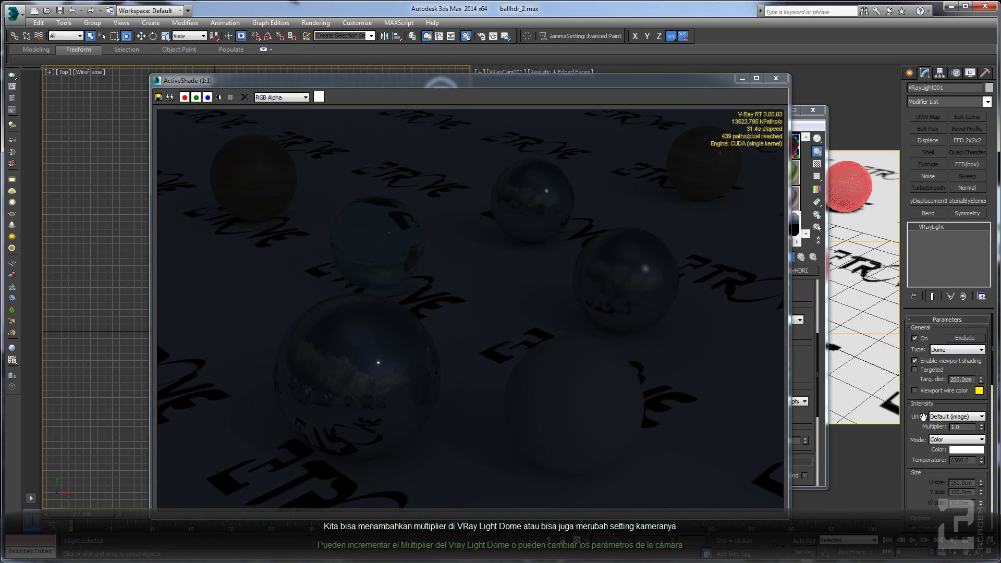
drag(914, 436, 914, 384)
double_click(961, 374)
text(30)
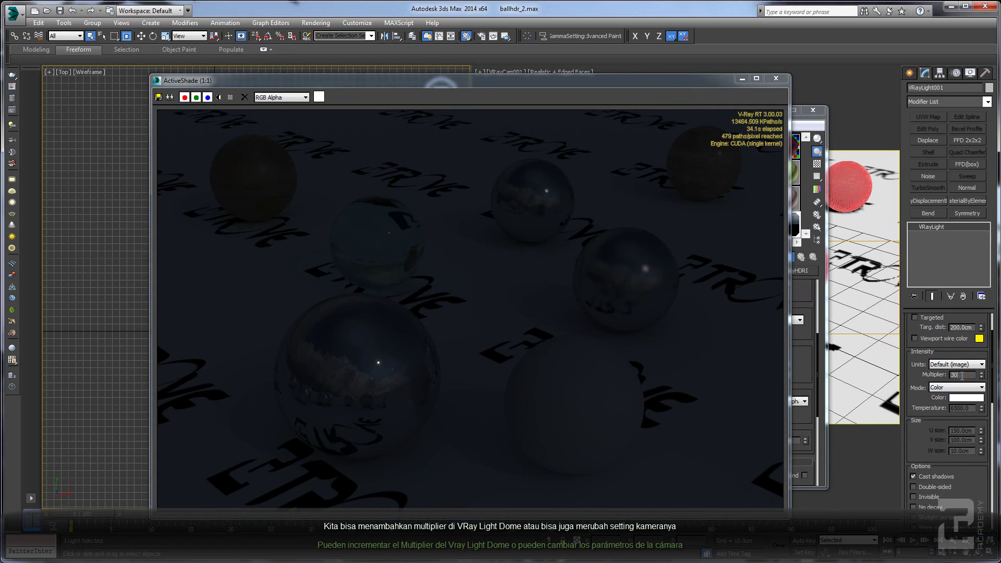
key(Return)
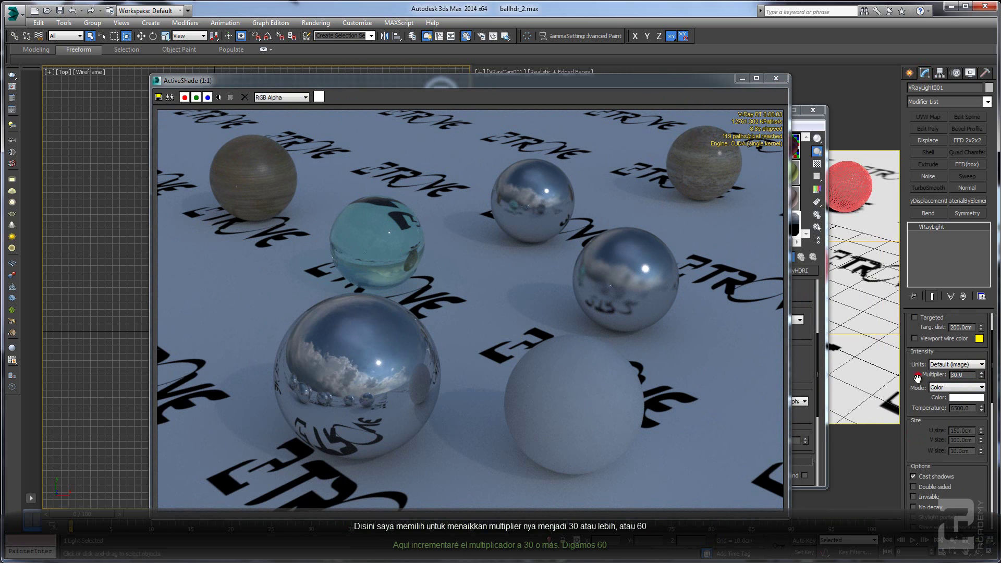
Raise the dome light's intensity multiplier to 60.
drag(919, 374, 920, 377)
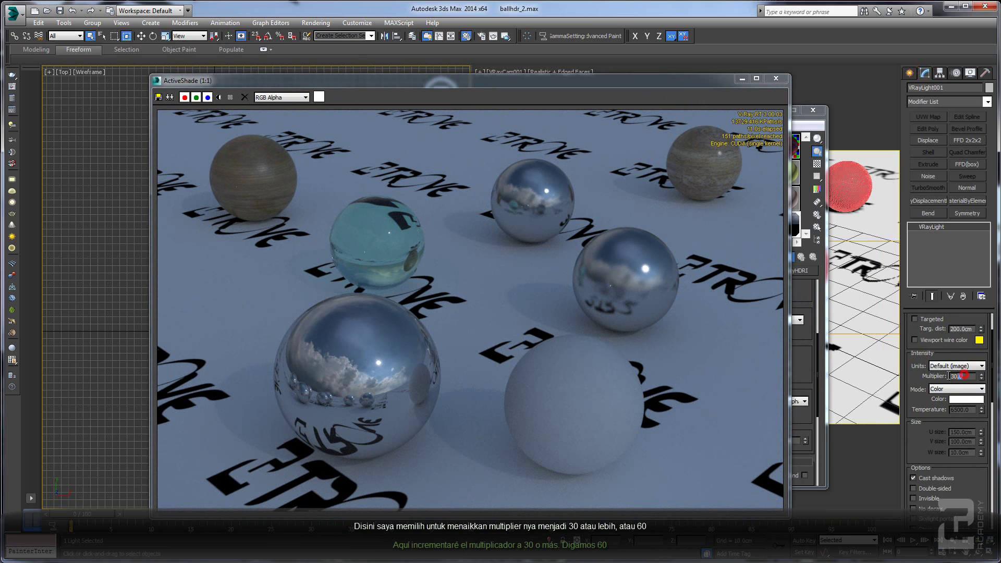
key(Return)
text(40)
key(Return)
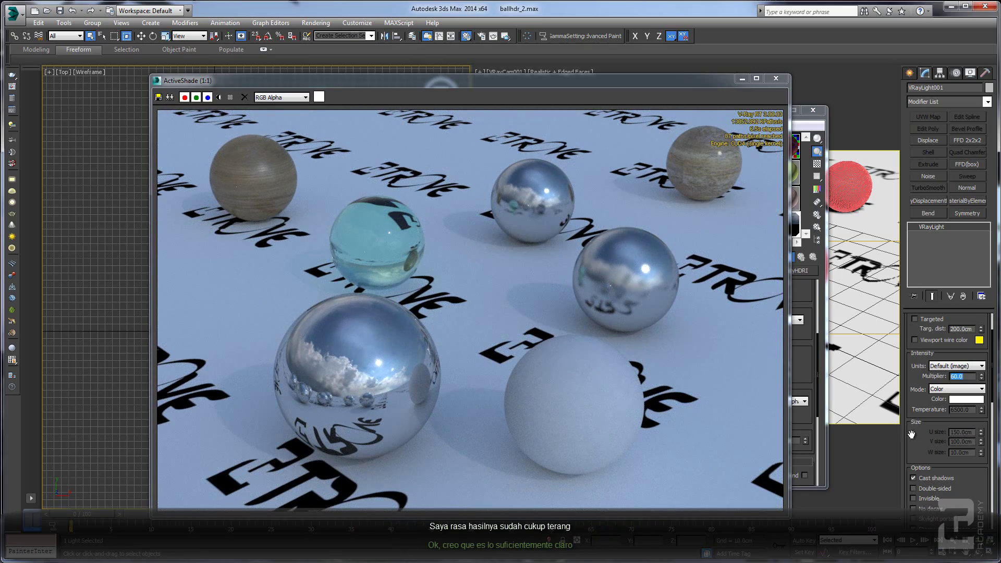
Arrange the ActiveShade render and the material editor side by side with the HDRI map's color space settings in view.
drag(487, 81, 484, 65)
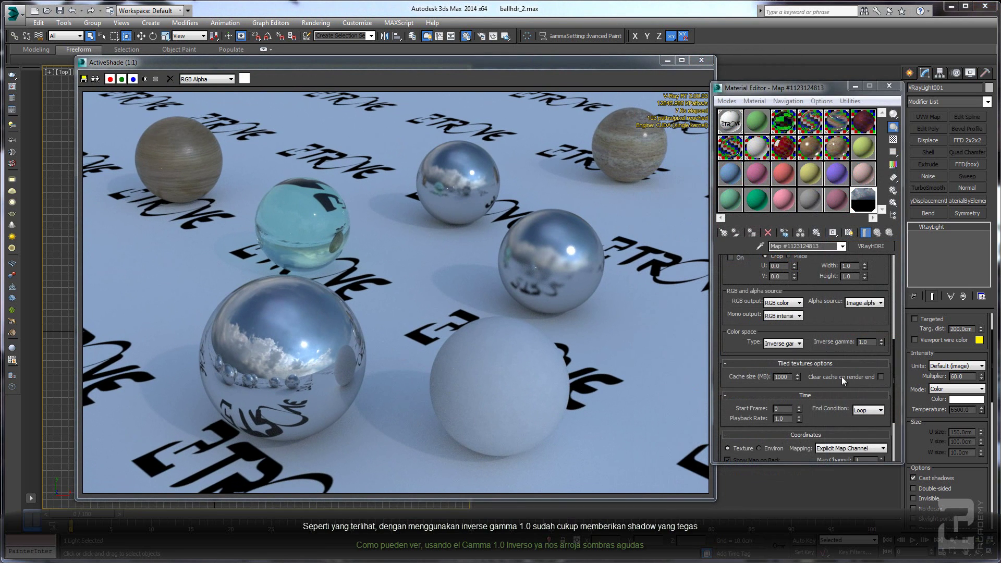
drag(826, 314, 845, 377)
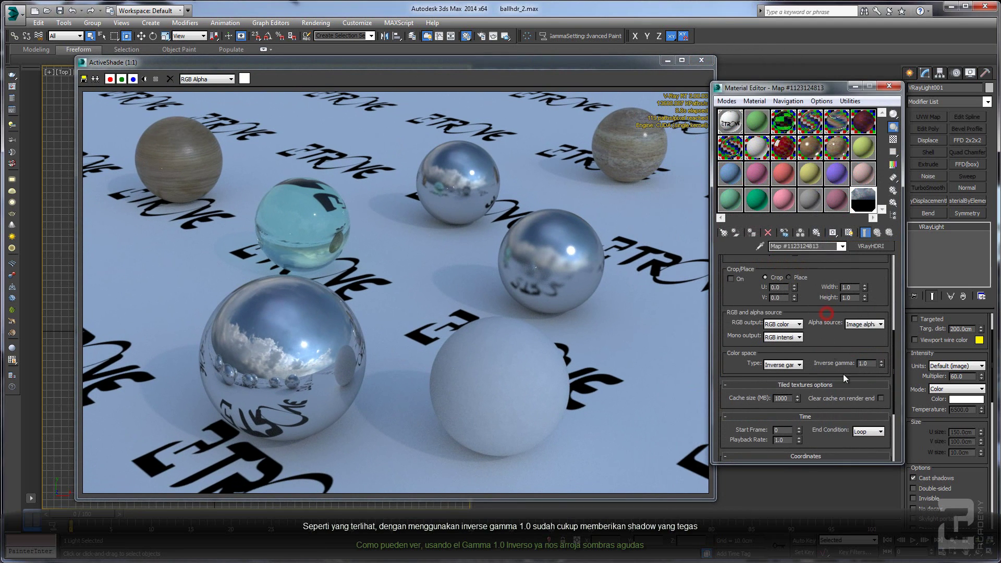
double_click(867, 361)
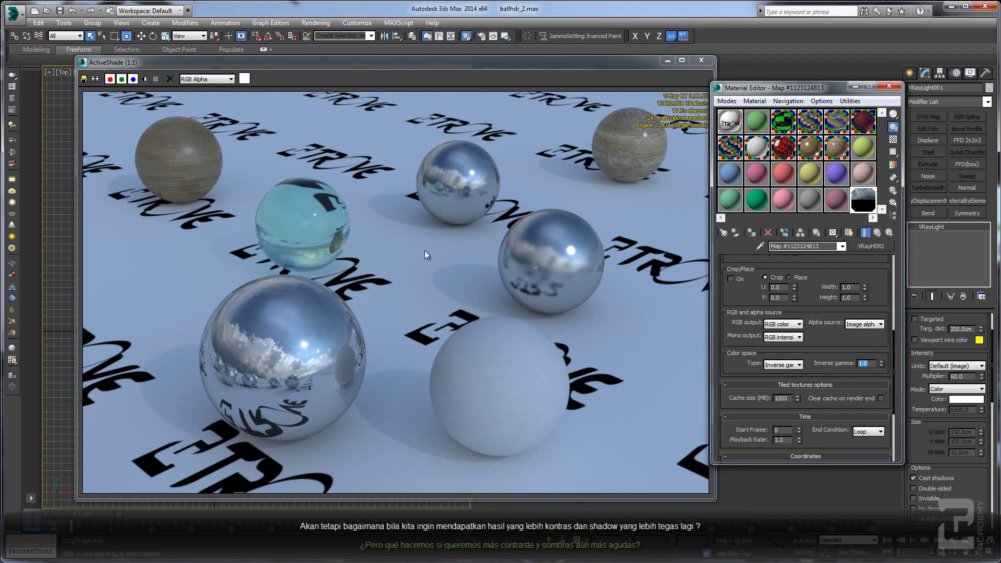
mouse_move(790, 92)
mouse_down()
mouse_move(778, 68)
mouse_move(780, 84)
mouse_up()
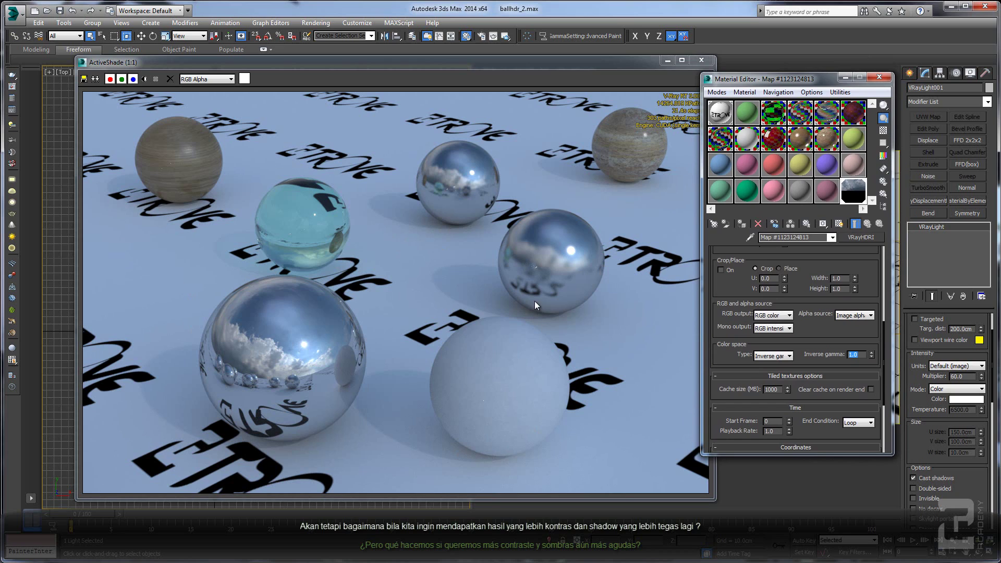
drag(820, 335, 811, 303)
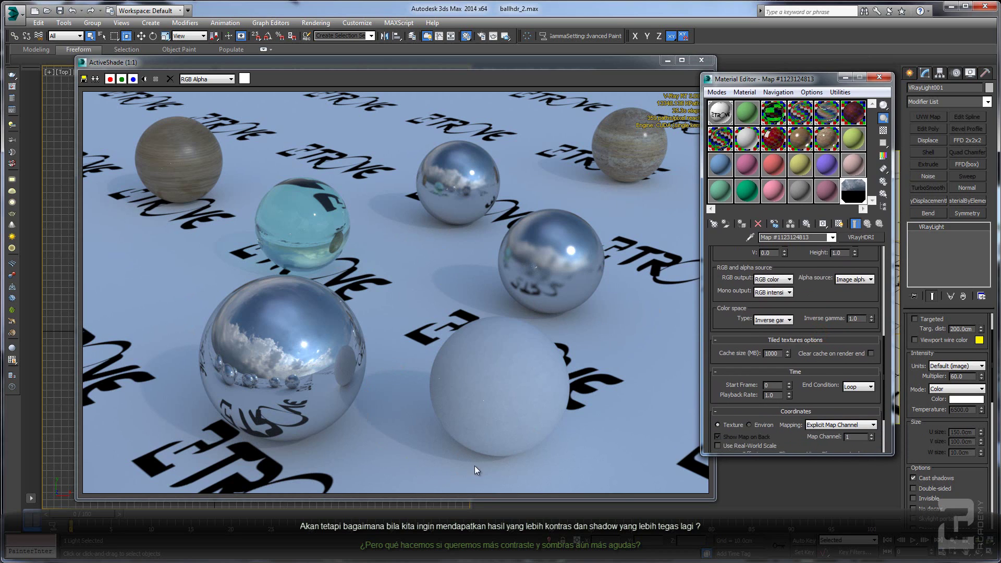
scroll(861, 316, up, 2)
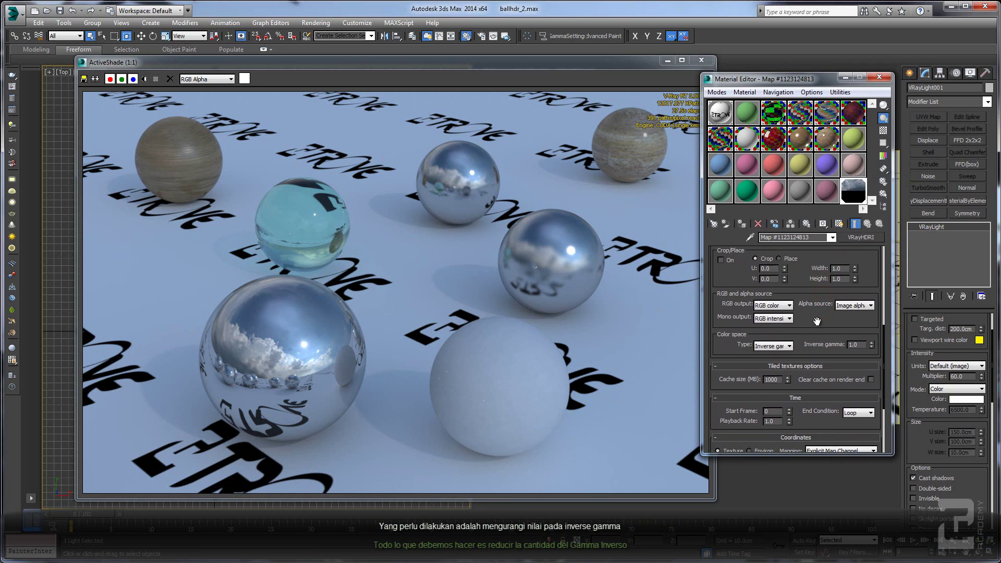
Lower the HDRI map's inverse gamma stepwise to 0.8, 0.7 and 0.6 to test the shadow contrast.
drag(860, 344, 820, 342)
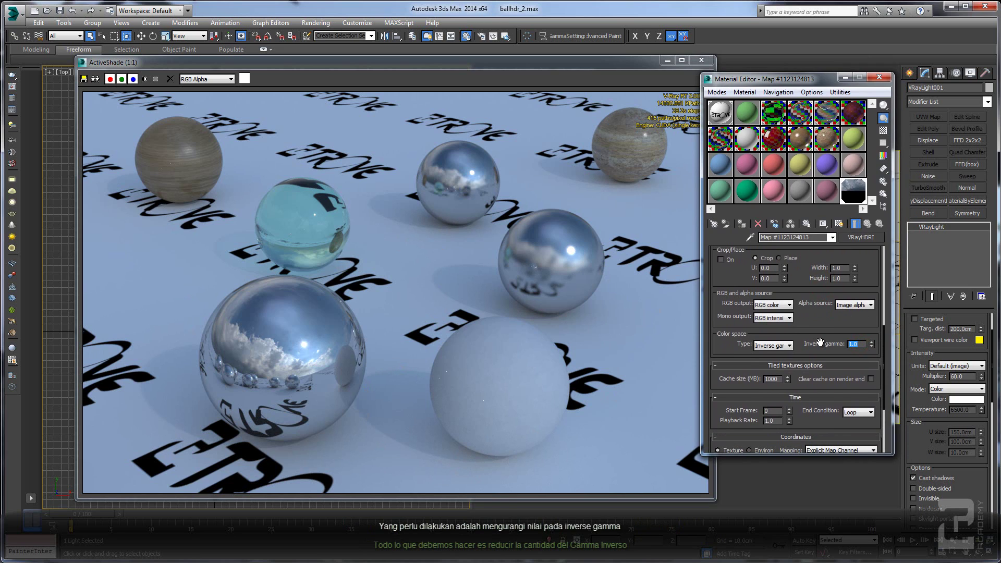
click(871, 347)
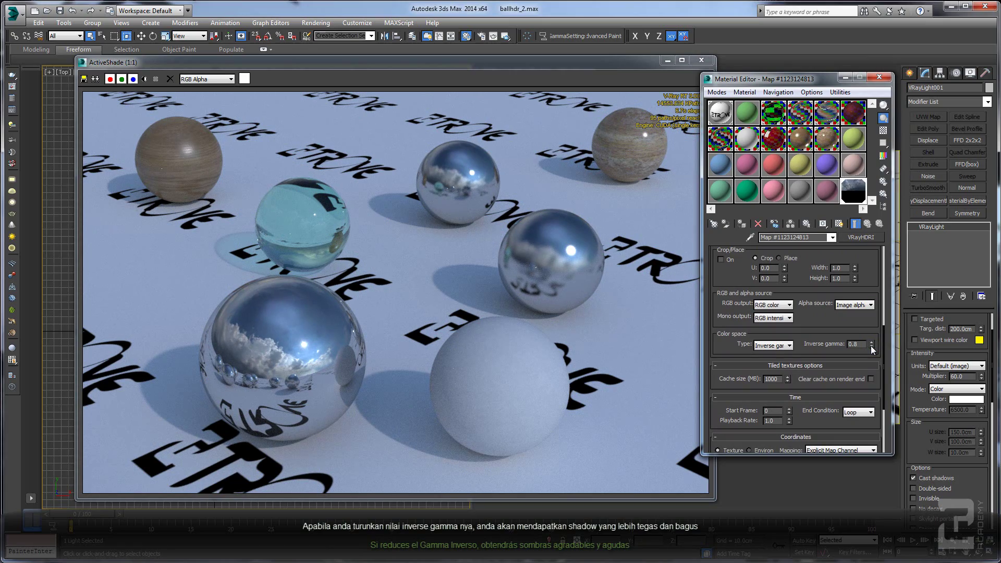
click(871, 347)
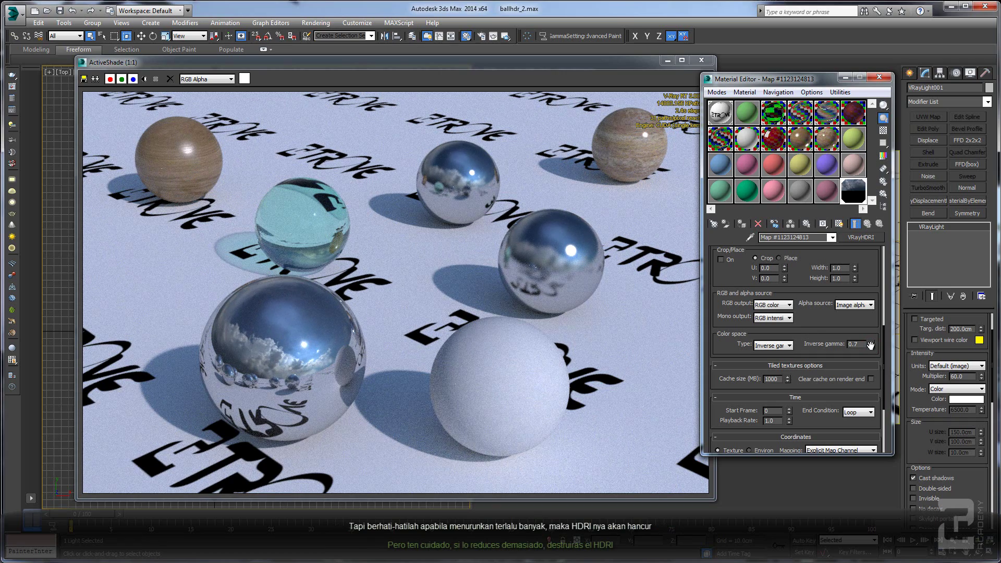
drag(815, 322, 812, 336)
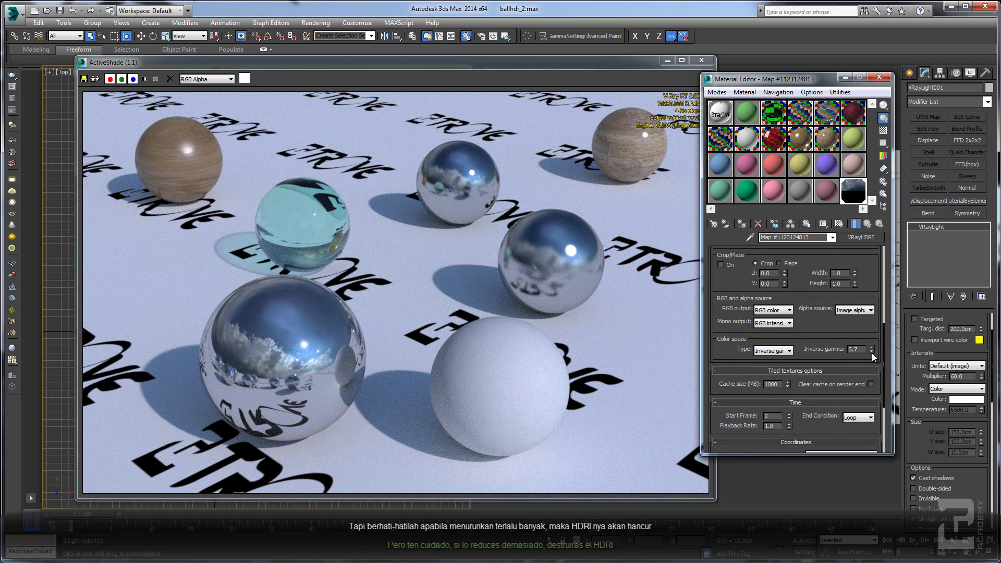
drag(872, 354, 873, 331)
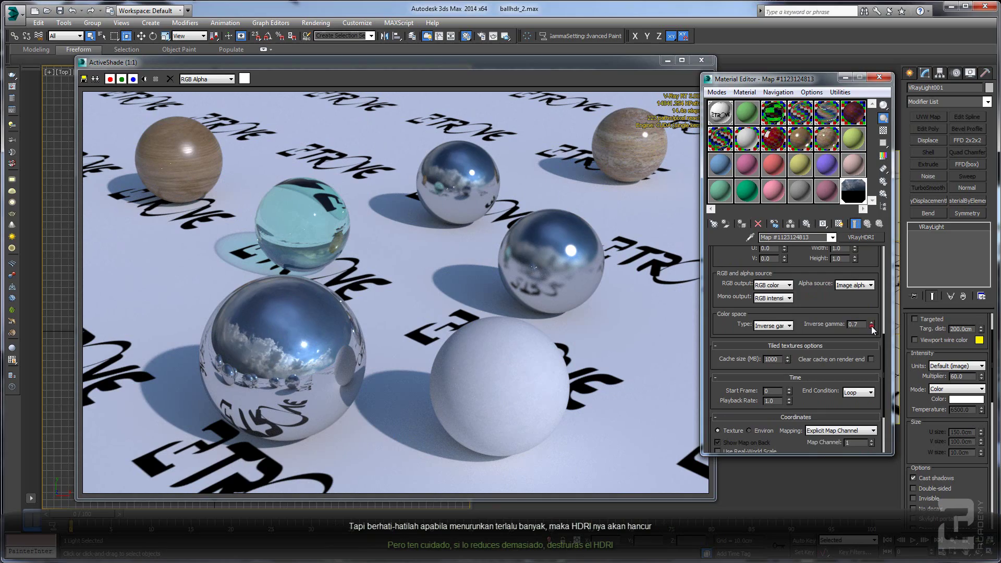
click(871, 327)
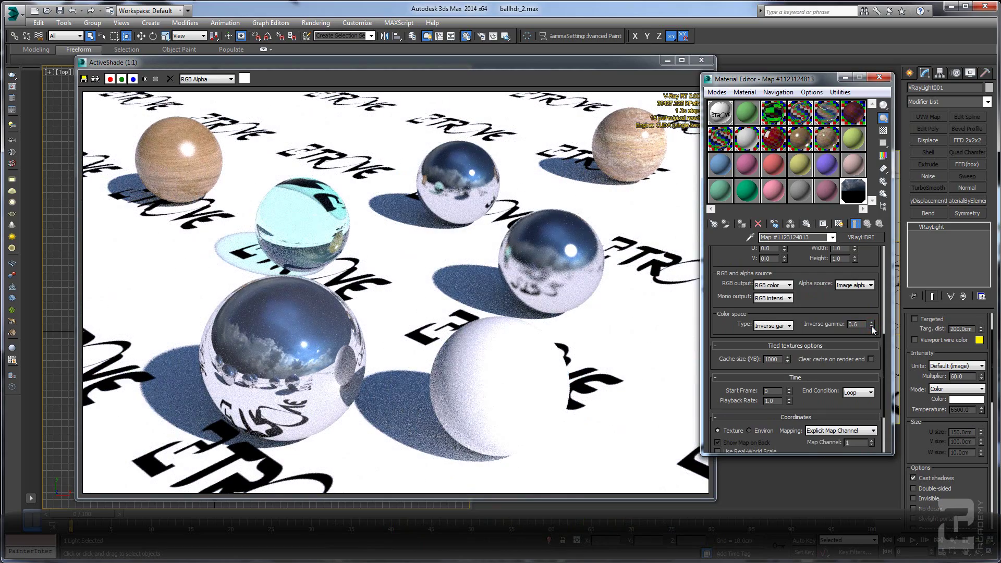
Set the HDRI map's inverse gamma to 0.75.
scroll(862, 325, up, 1)
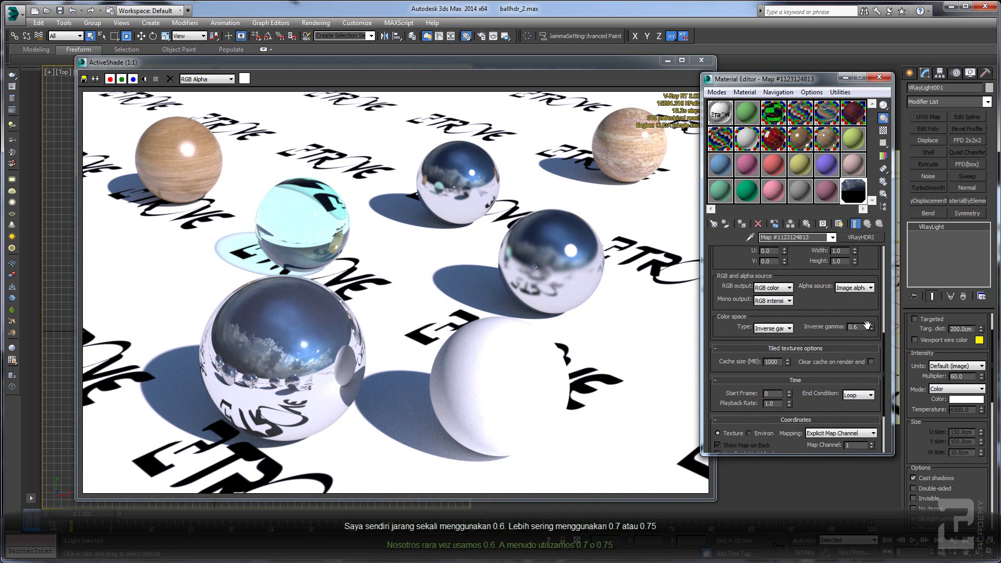
click(870, 324)
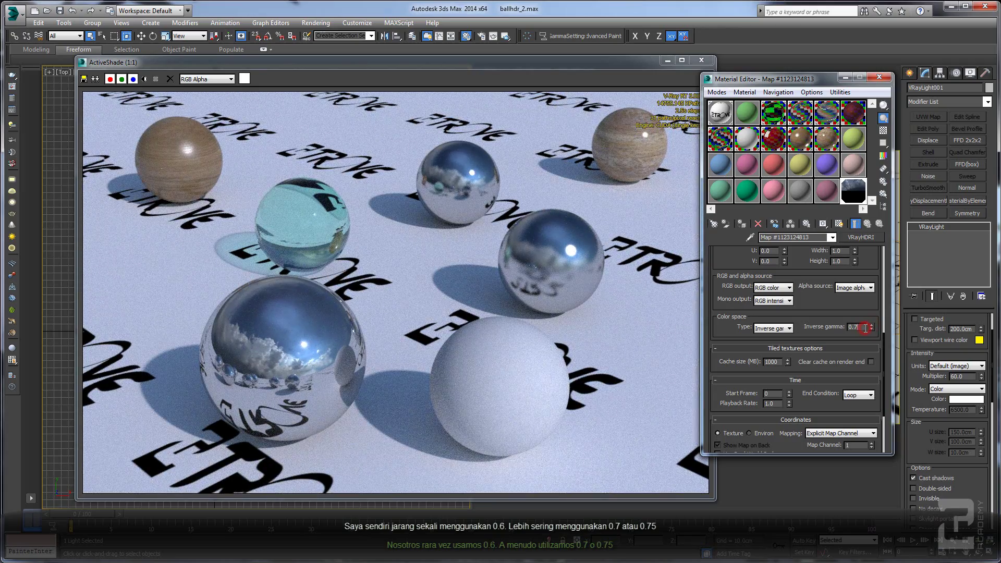
key(Return)
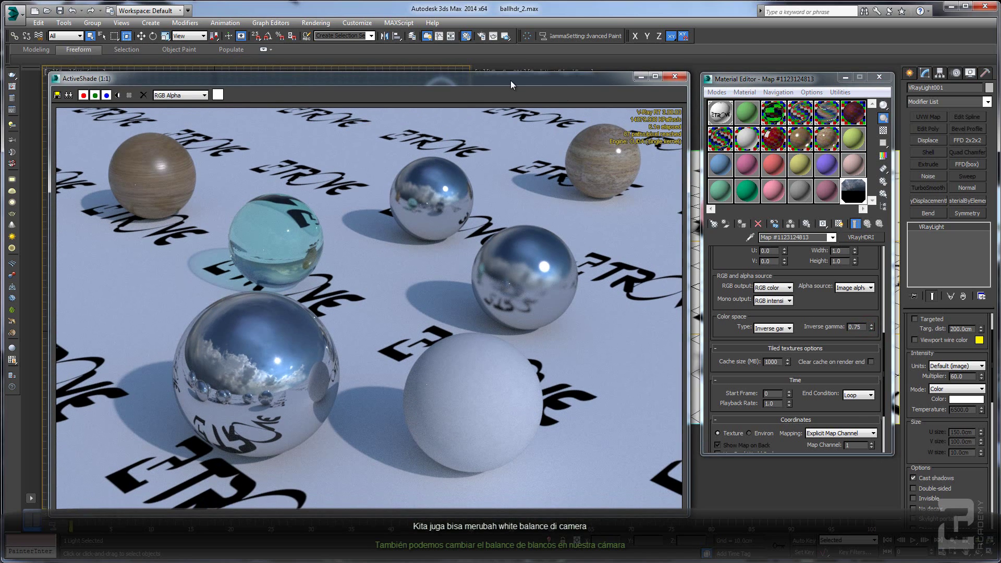
Uncover the camera viewport's label and select the V-Ray physical camera of that view.
drag(508, 73, 509, 84)
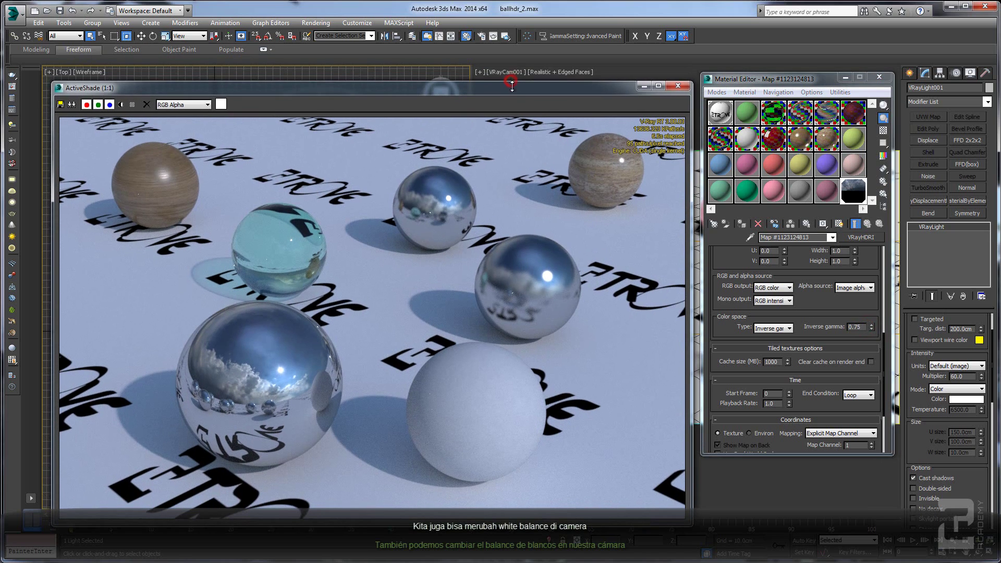
click(508, 74)
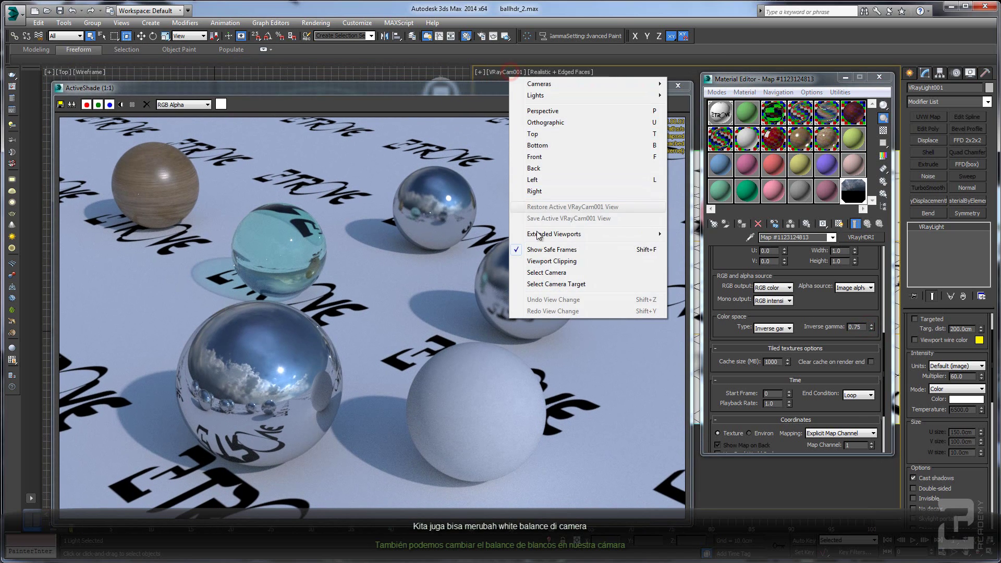
click(540, 273)
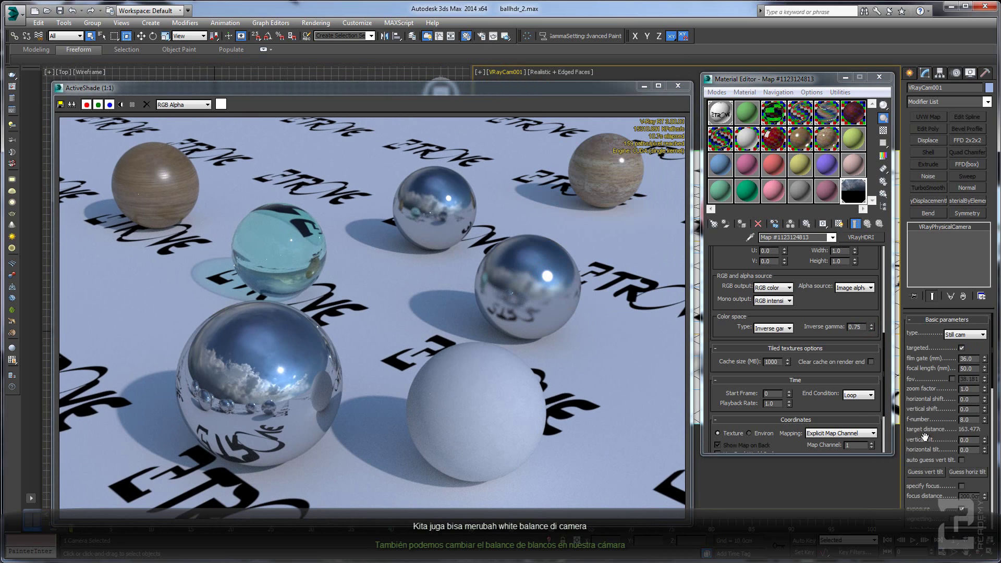
Sample the camera's custom white balance color from the white sphere in the render.
drag(924, 436, 911, 331)
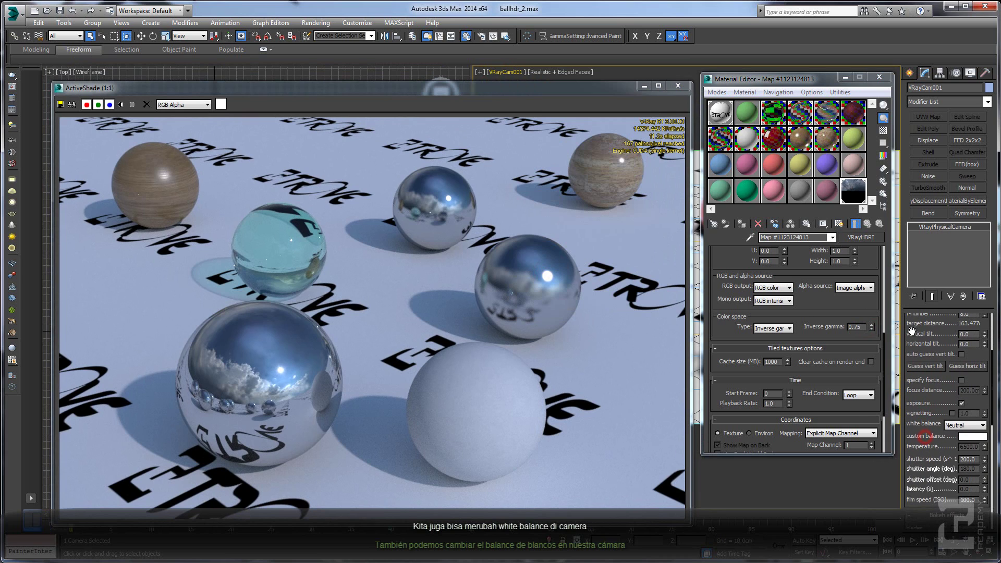
click(955, 425)
click(955, 426)
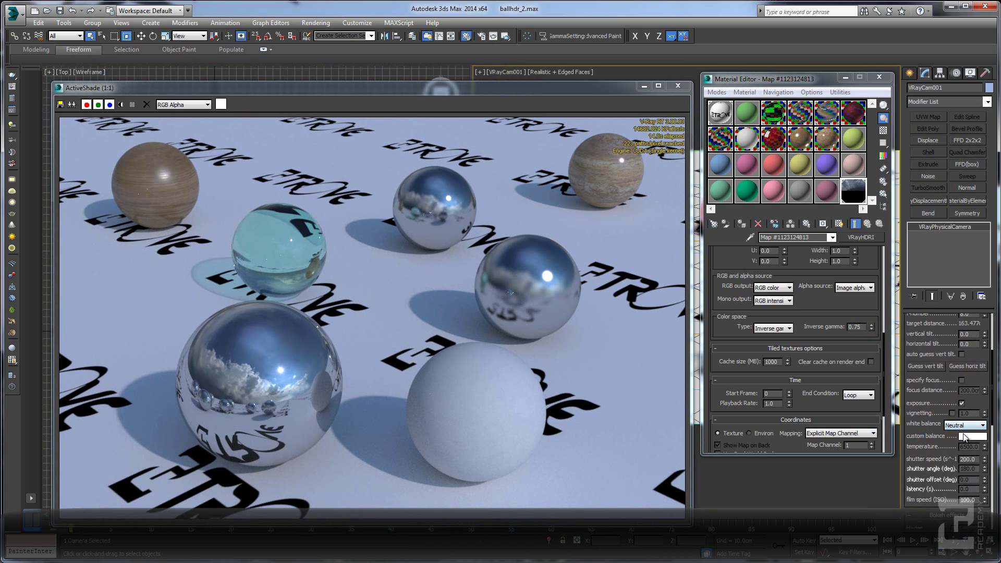
click(963, 437)
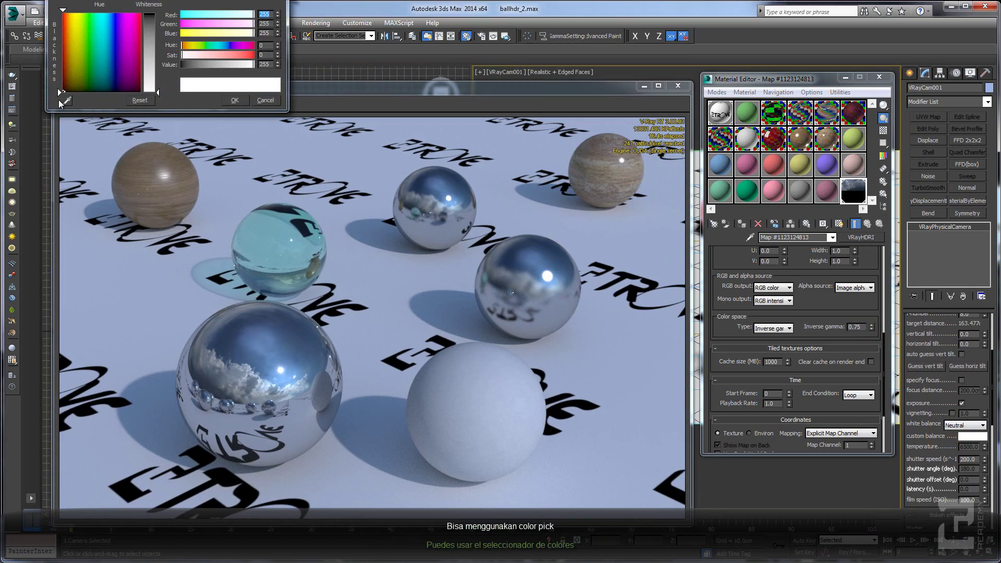
click(477, 387)
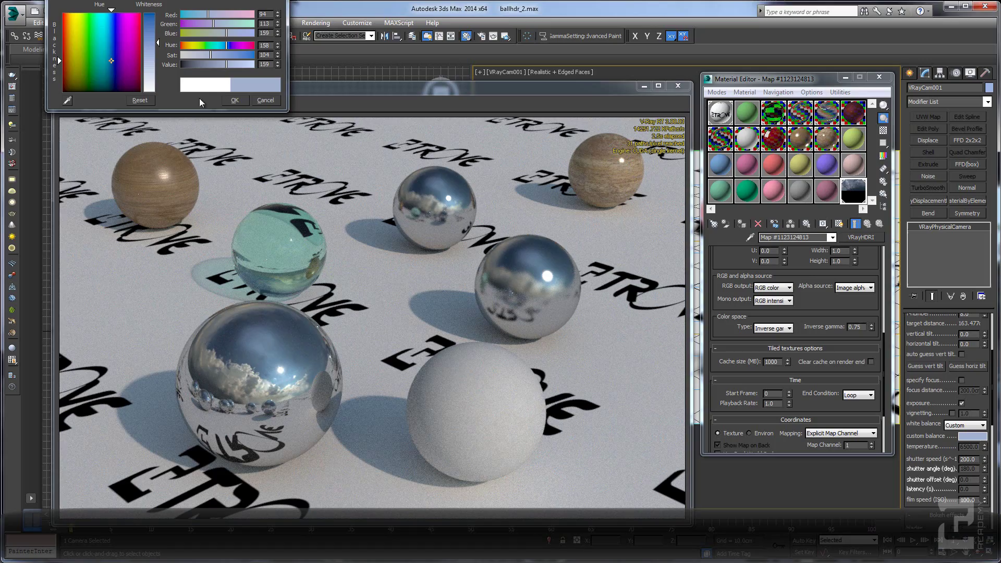
Fine-tune the custom white balance color to saturation 80 and value 143, and accept it.
drag(208, 59, 200, 59)
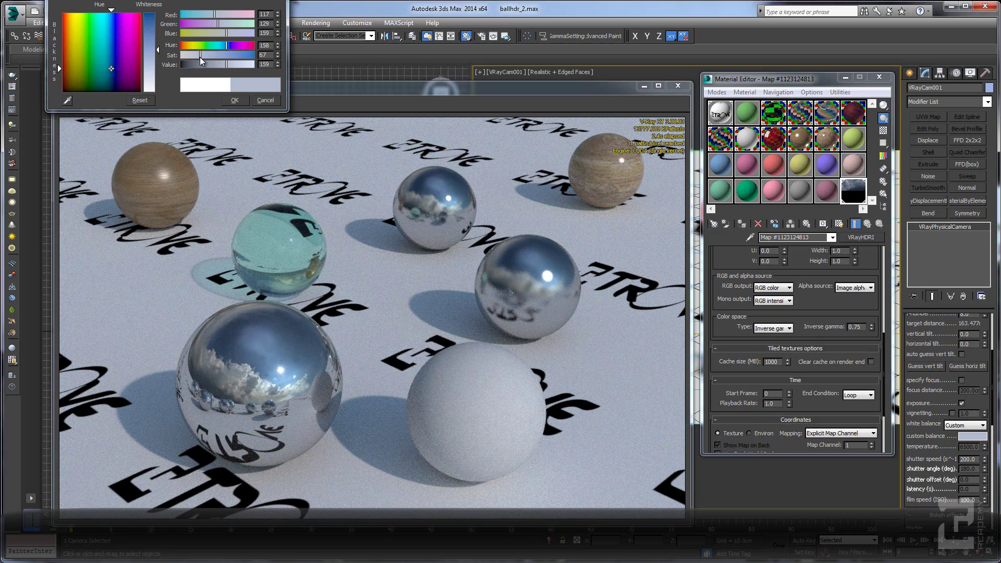
drag(201, 58, 205, 58)
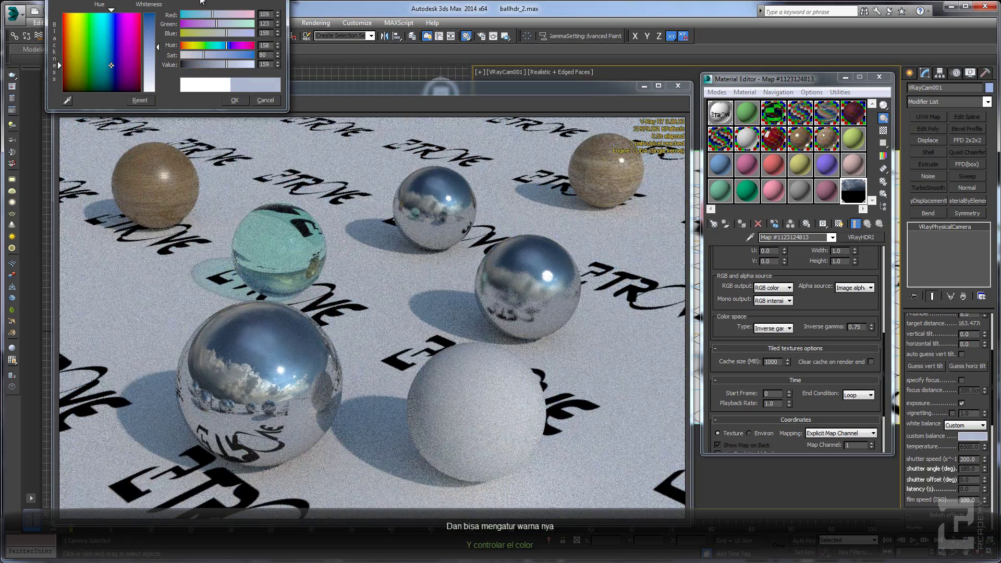
drag(202, 3, 220, 25)
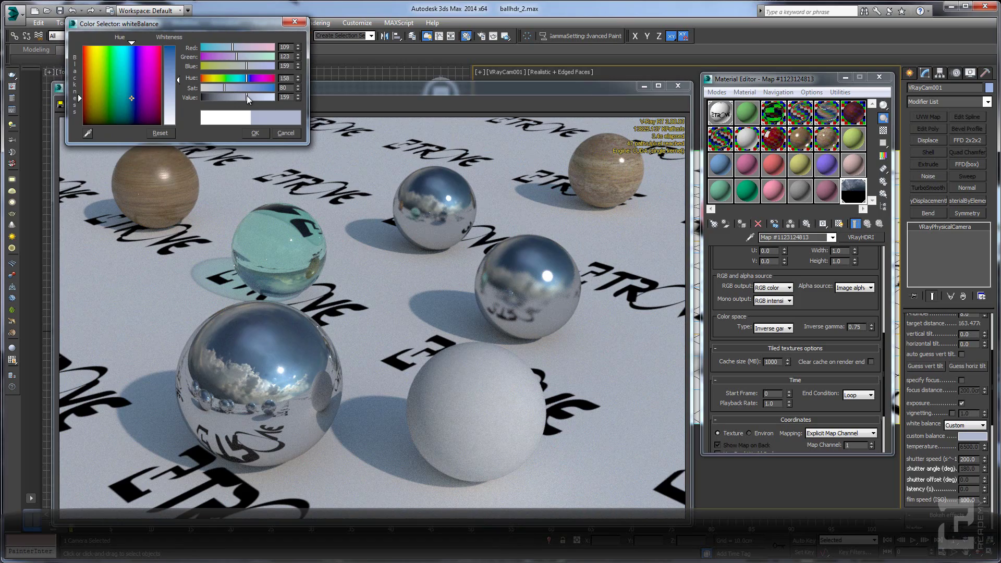
drag(246, 95, 241, 96)
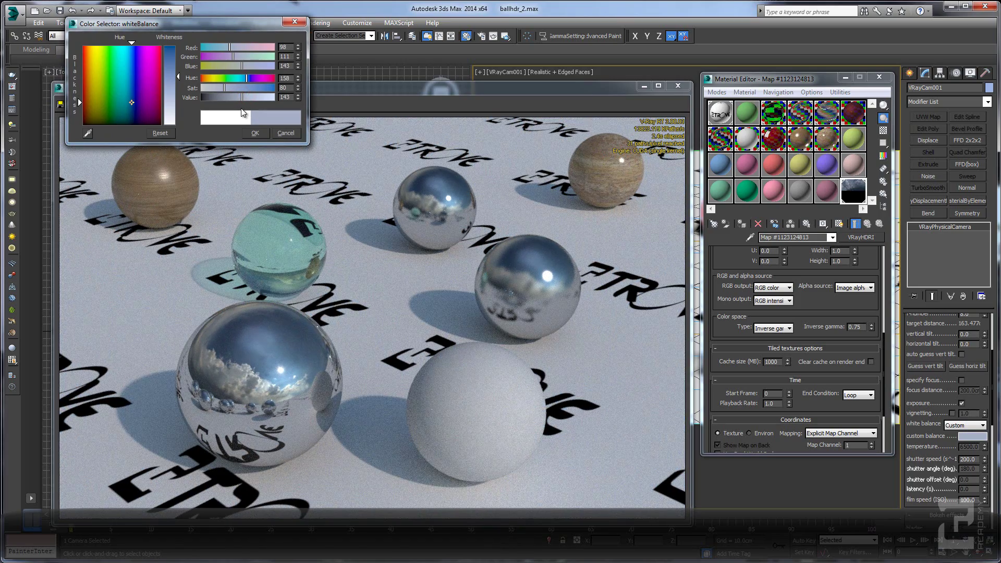
click(254, 133)
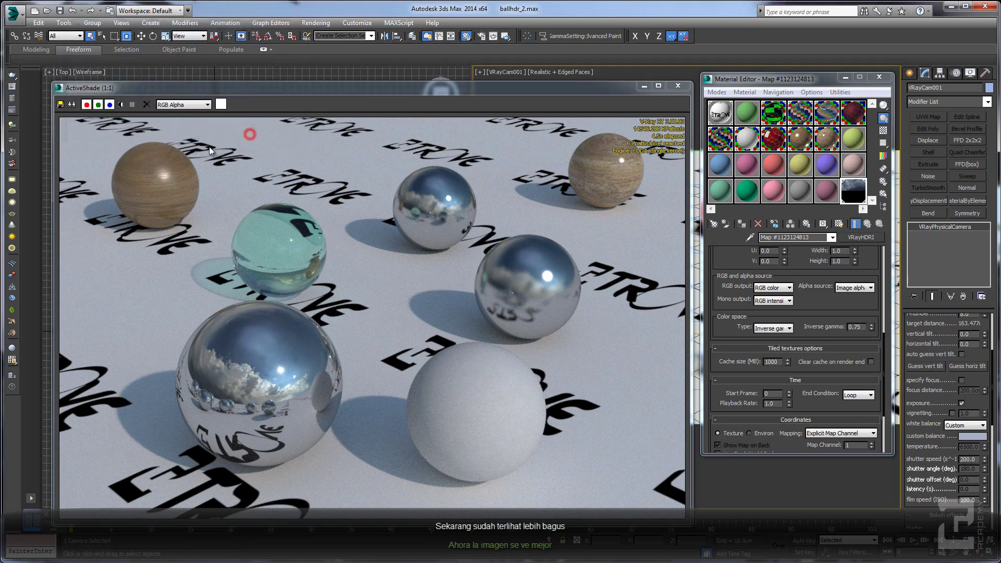
Set the HDRI map's inverse gamma to 0.7 and nudge the material editor window aside.
click(857, 327)
key(BackSpace)
key(Return)
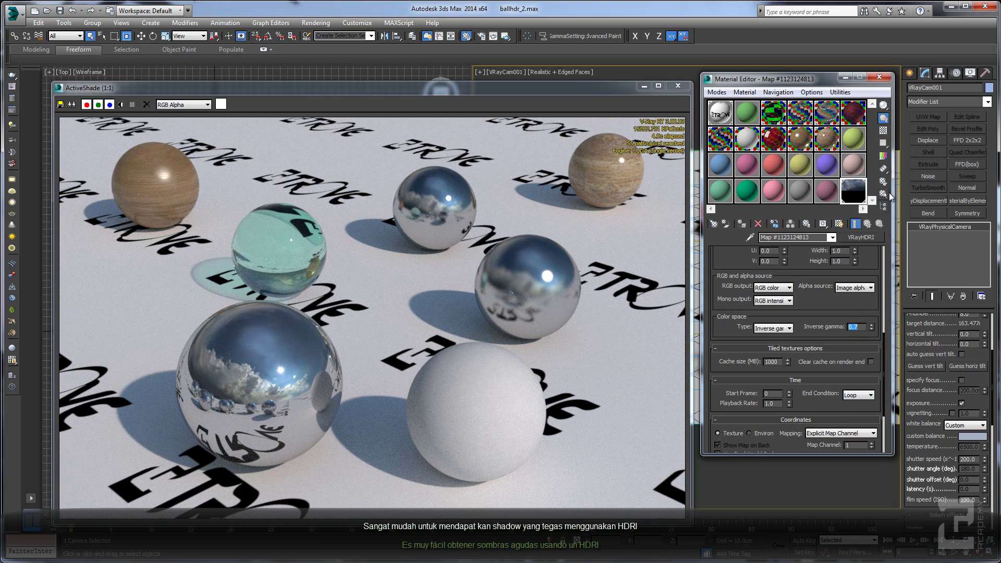
drag(796, 83, 799, 81)
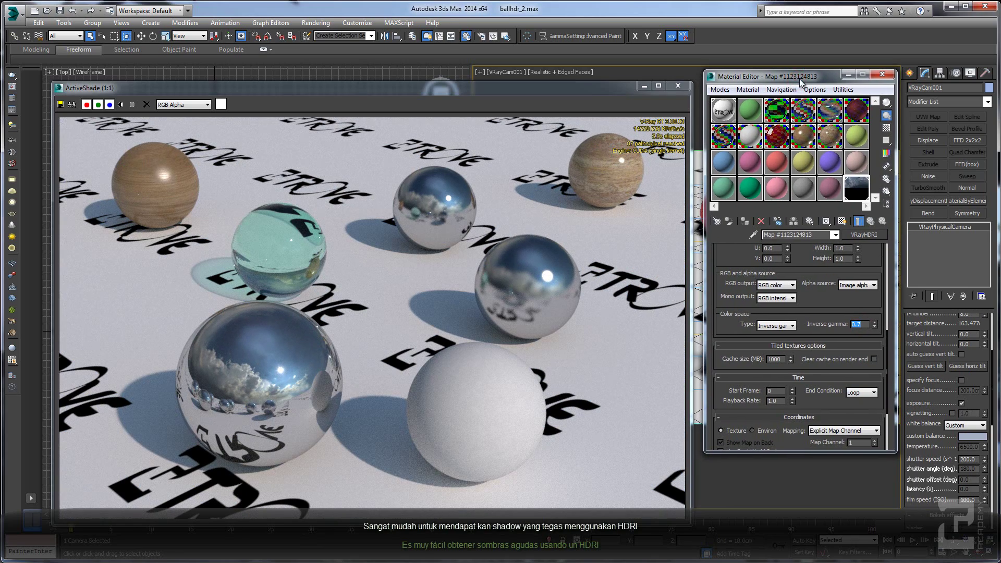
Shift the render and material editor windows slightly and close the ActiveShade render.
click(526, 93)
drag(526, 93, 531, 82)
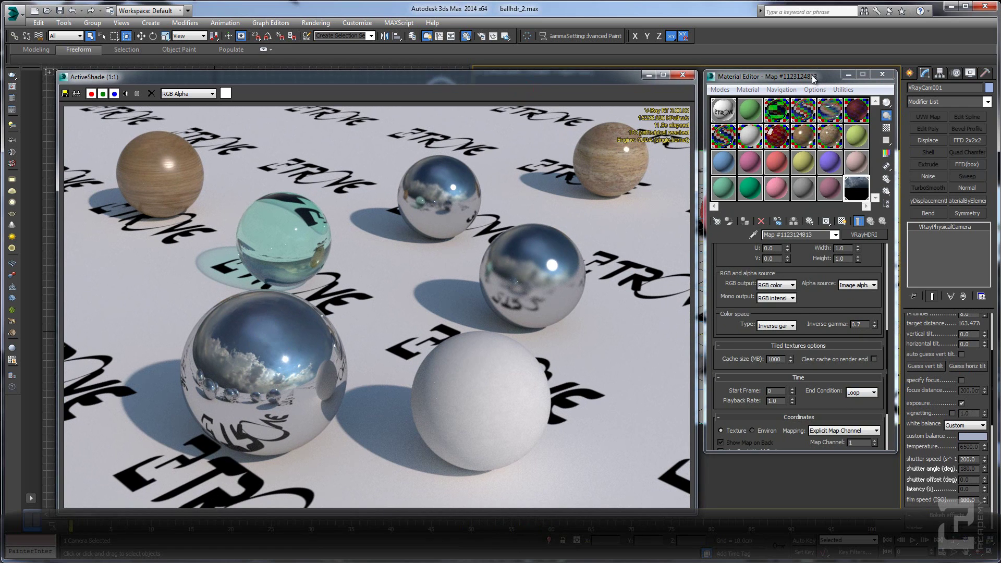
drag(812, 77, 795, 101)
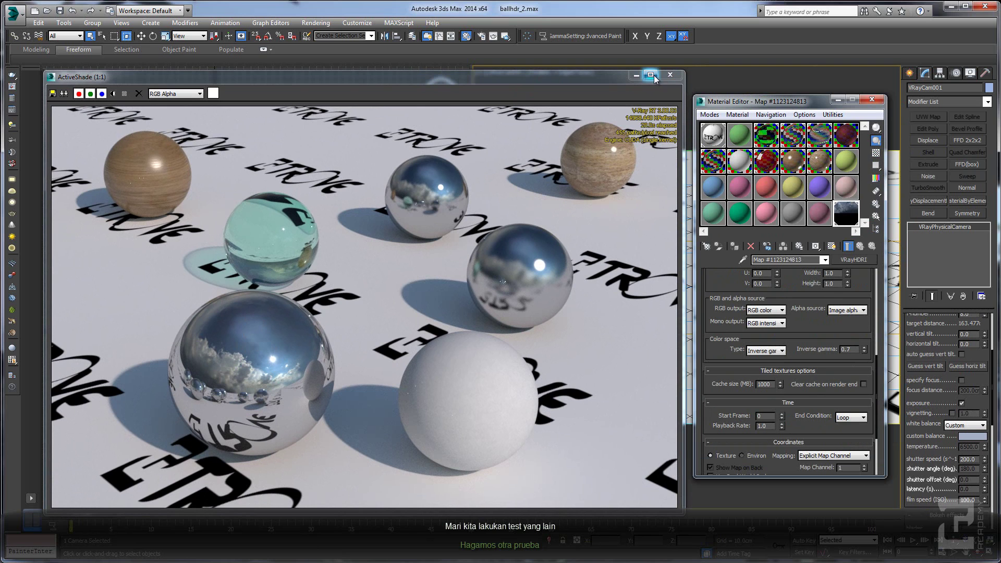
click(670, 74)
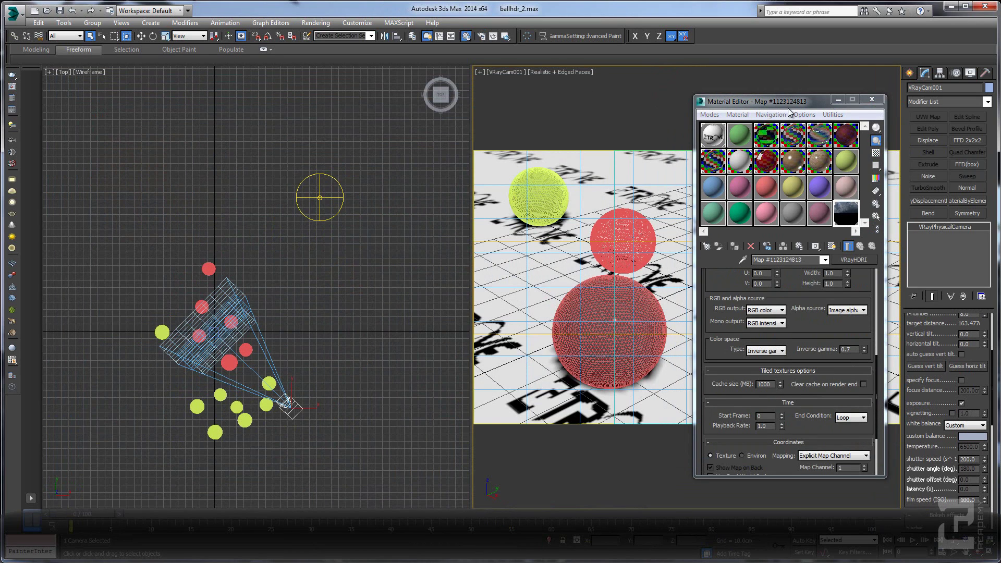
Set the VRayHDRI map's inverse gamma back to 1.0.
drag(789, 112, 784, 88)
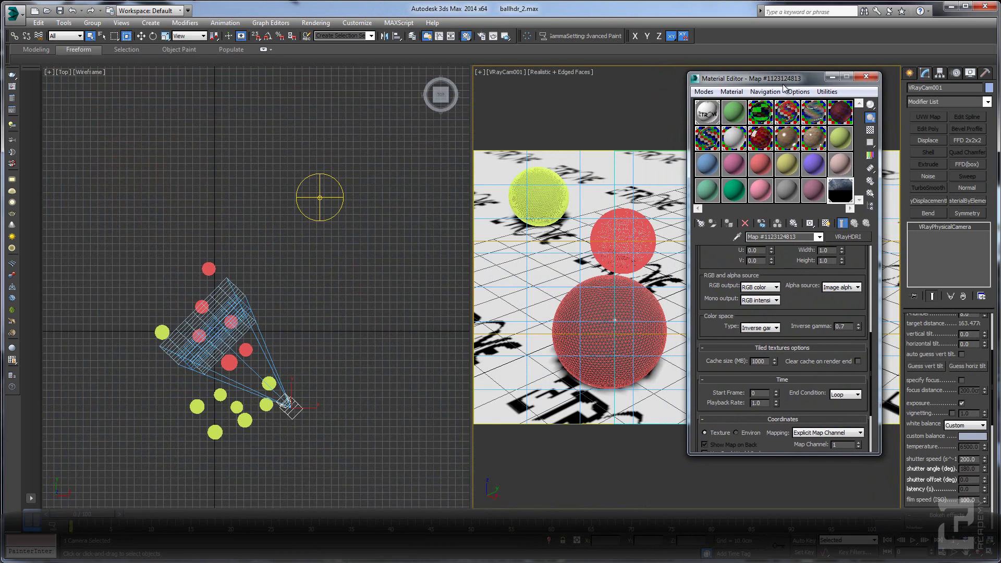
double_click(841, 327)
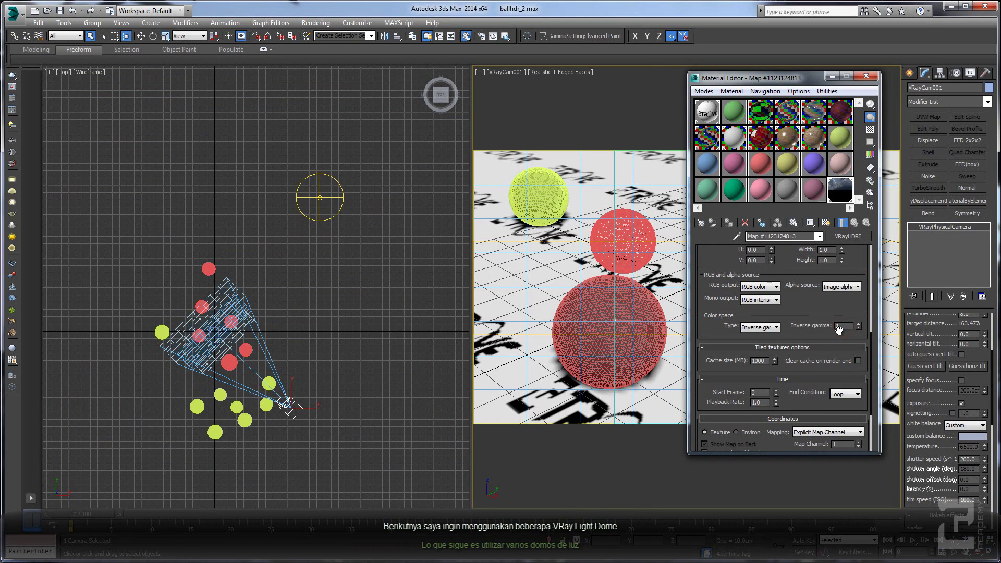
text(1)
key(Return)
Select the second V-Ray physical camera in the Top view, show it in the camera viewport and move the material editor off that view.
scroll(803, 297, down, 1)
scroll(296, 241, down, 4)
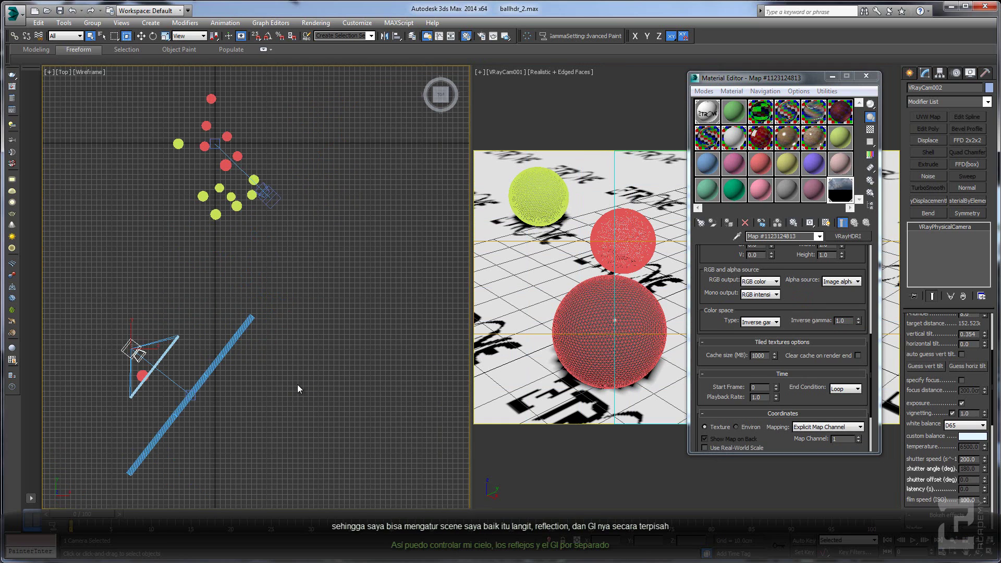
right_click(577, 327)
key(c)
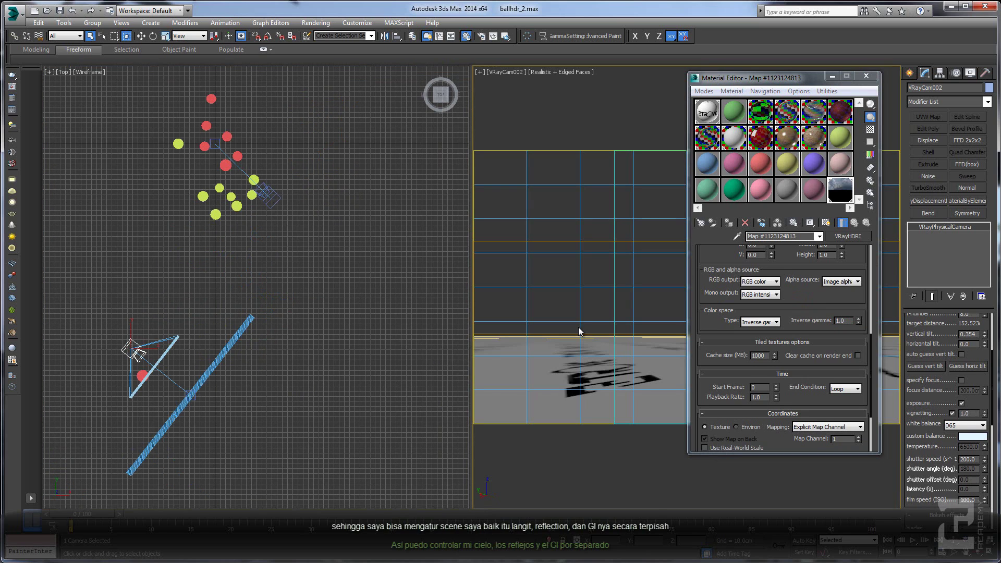
drag(783, 76, 321, 107)
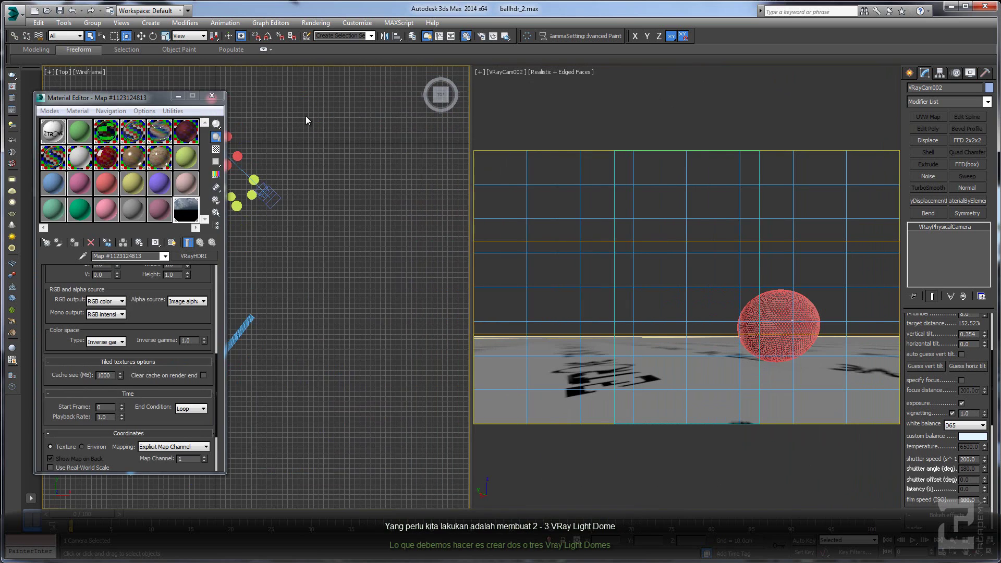
Select the V-Ray dome light in the Top view and rename it SKY.
middle_drag(305, 120, 350, 279)
scroll(341, 264, up, 3)
click(339, 273)
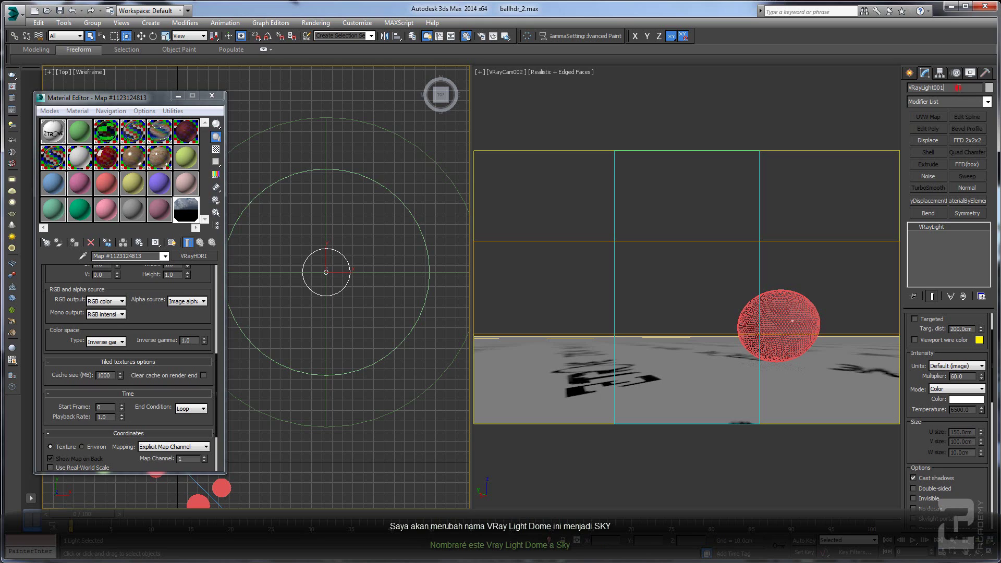
drag(957, 88, 904, 89)
text(SKY)
Turn off Affect diffuse, Affect specular and Affect reflections for the SKY dome light.
scroll(917, 344, down, 3)
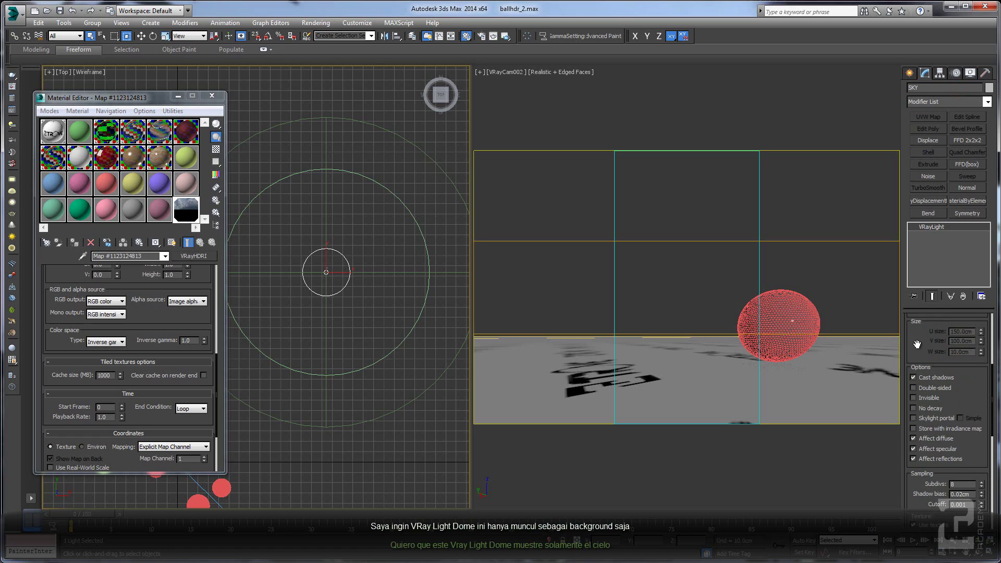
mouse_move(916, 344)
mouse_down()
mouse_move(917, 359)
mouse_move(919, 335)
mouse_up()
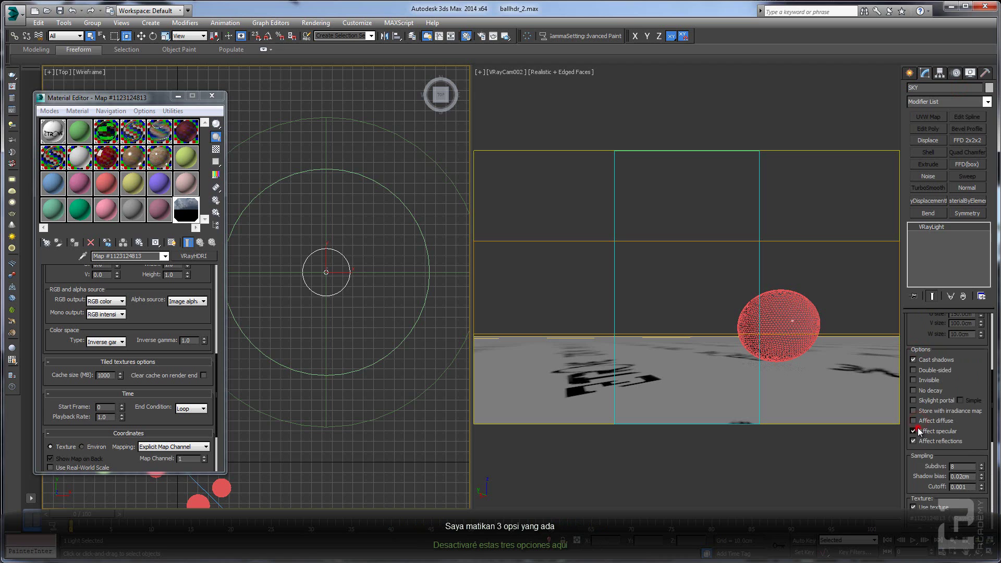
Render the VRayCam002 view in ActiveShade and check how the SKY dome appears as background.
right_click(632, 255)
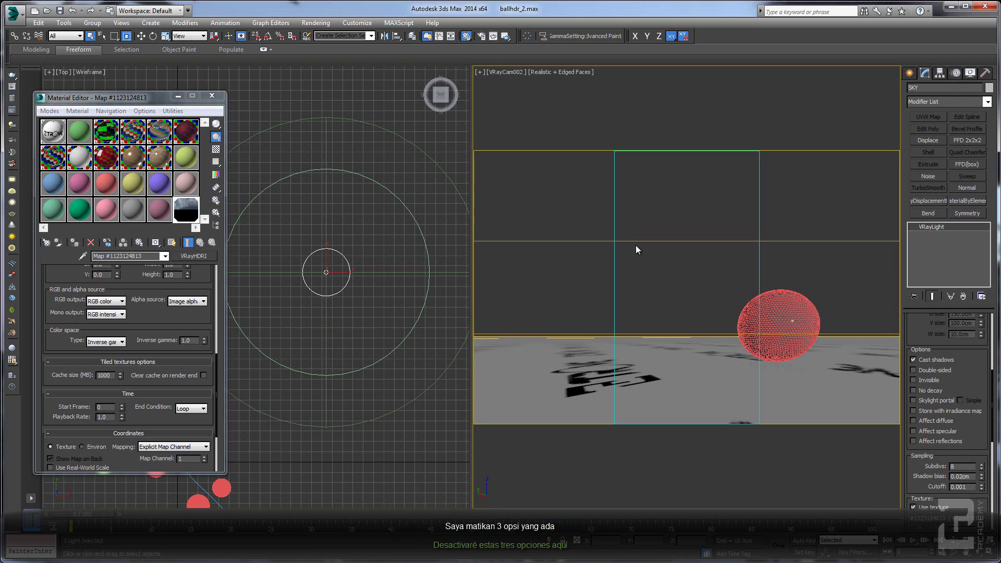
click(506, 37)
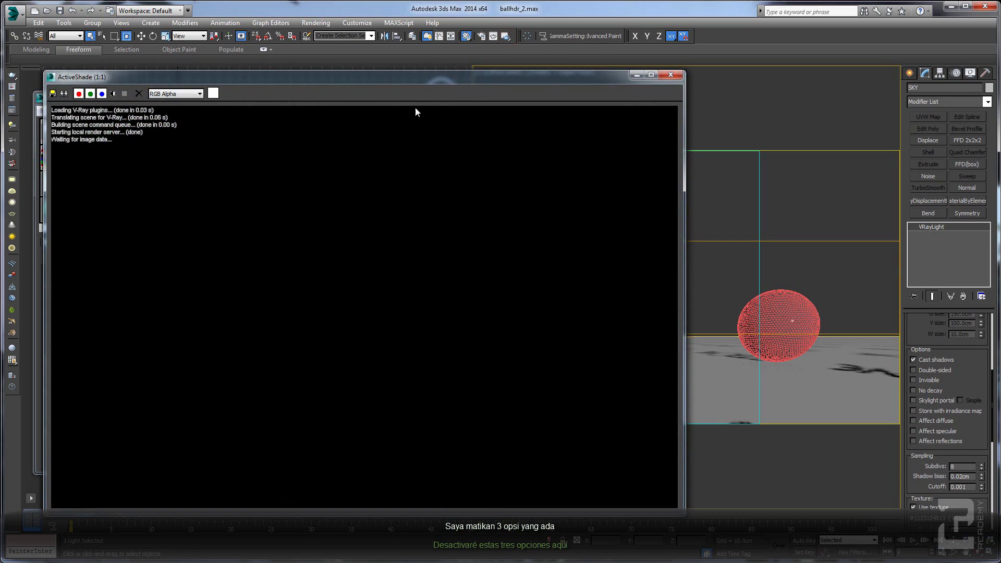
drag(425, 80, 620, 82)
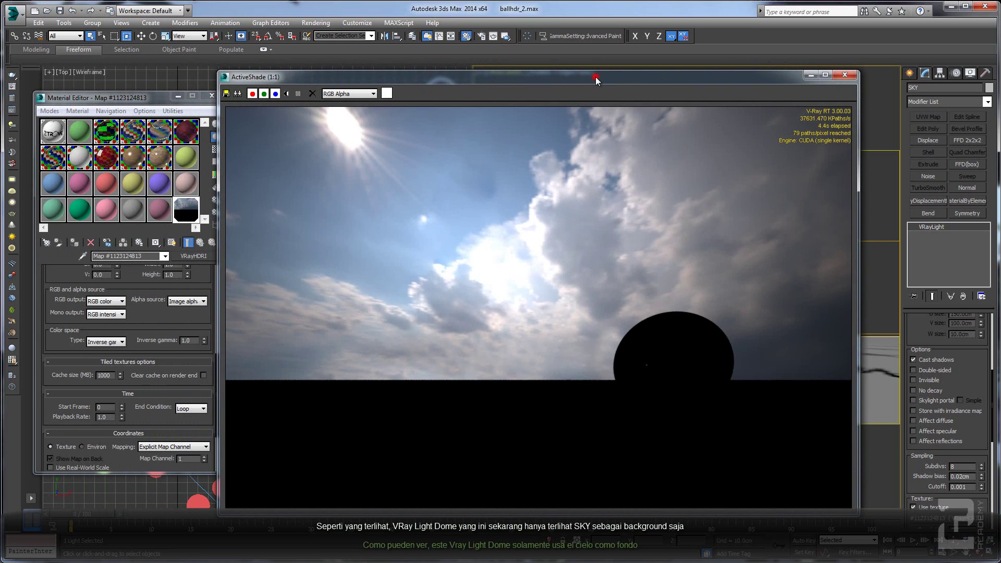
drag(595, 76, 571, 76)
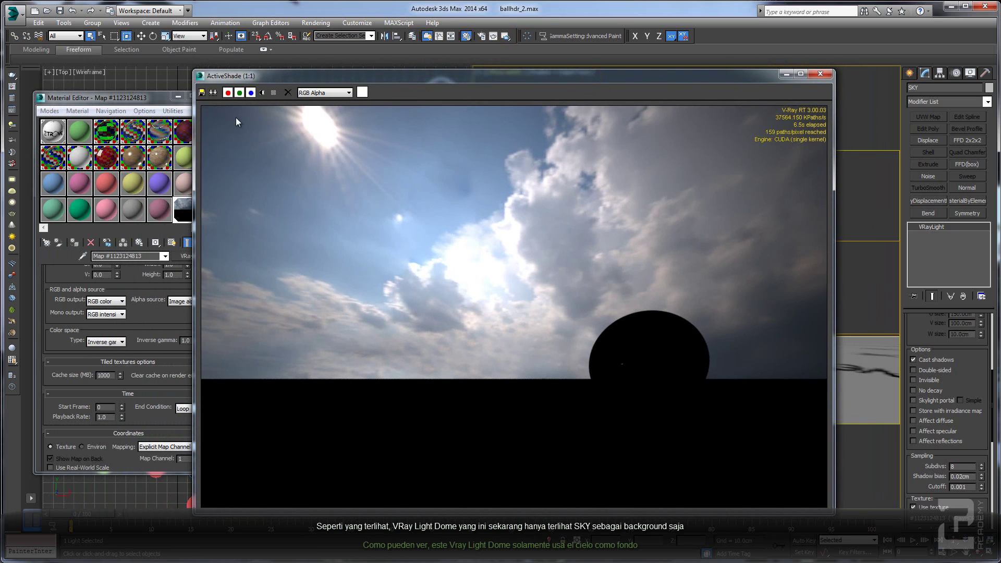
drag(253, 76, 245, 96)
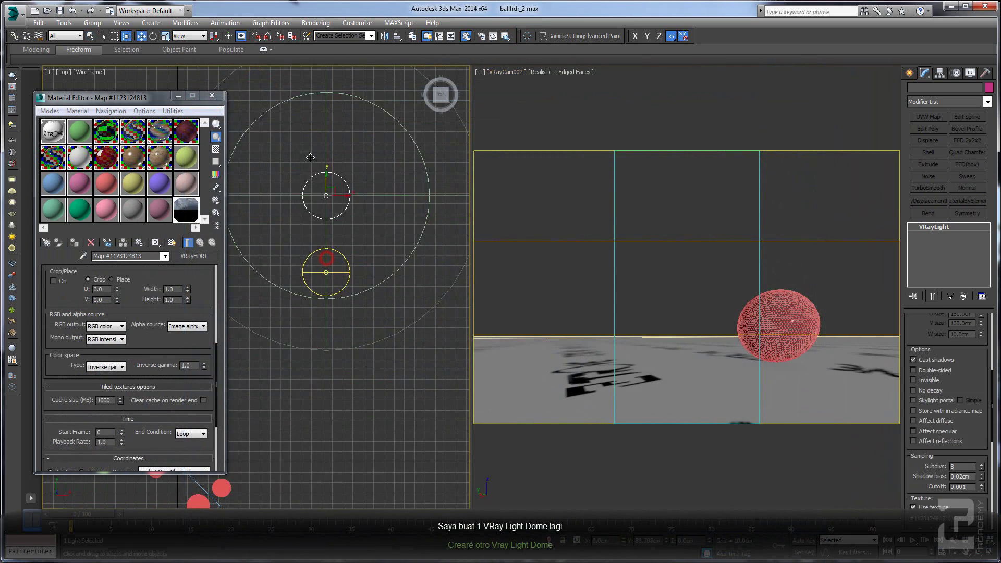
Clone the SKY dome light along the Y axis as a single copy named GI.
shift+drag(326, 179, 327, 88)
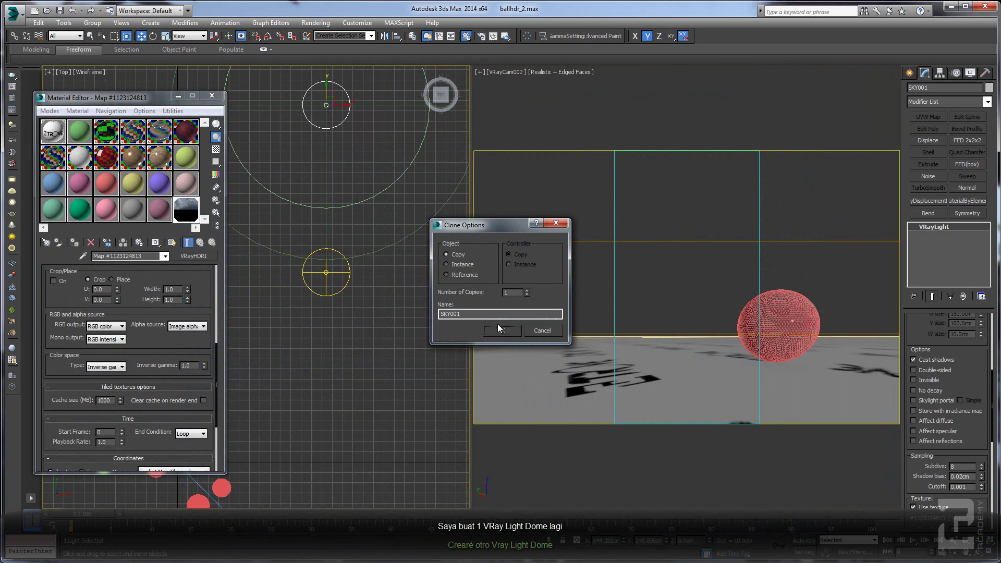
double_click(466, 314)
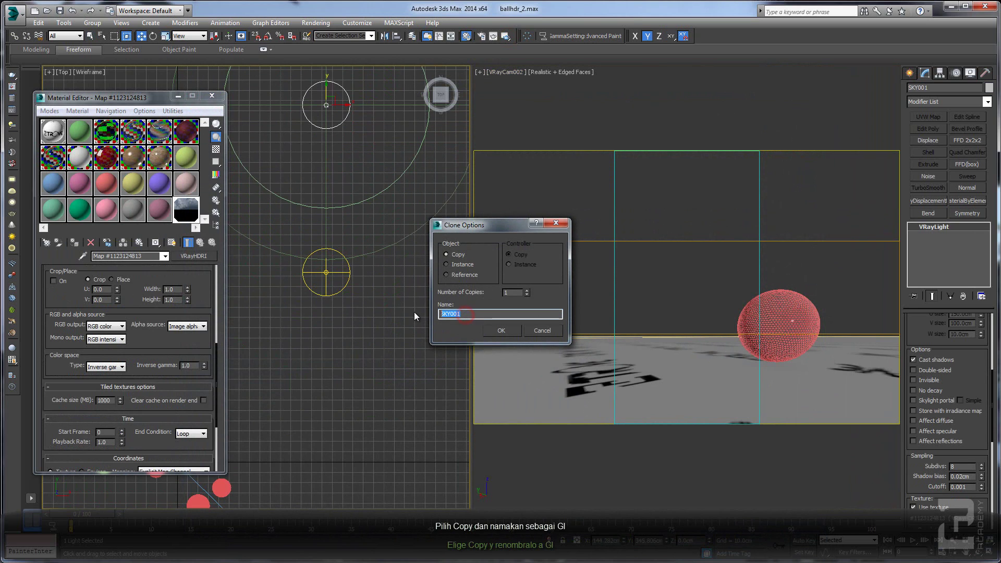
text(GI)
click(492, 330)
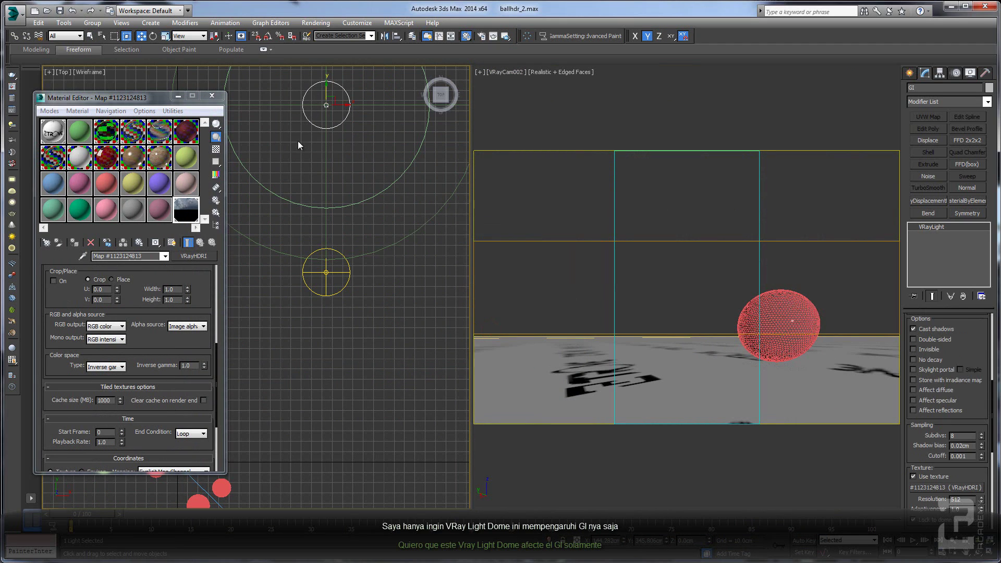
Turn on Invisible and Affect diffuse for the GI dome light.
scroll(965, 340, up, 1)
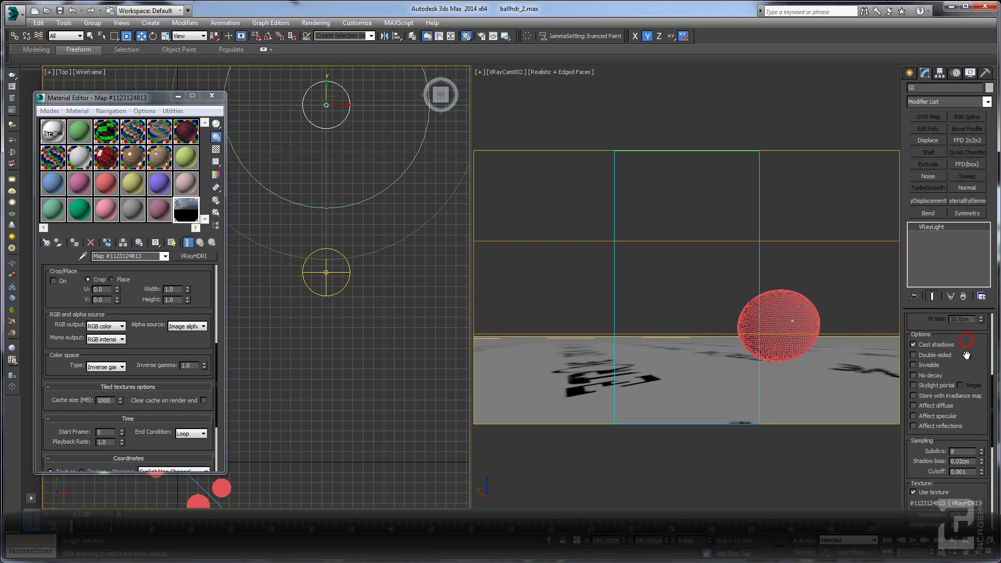
click(931, 365)
drag(973, 369, 964, 325)
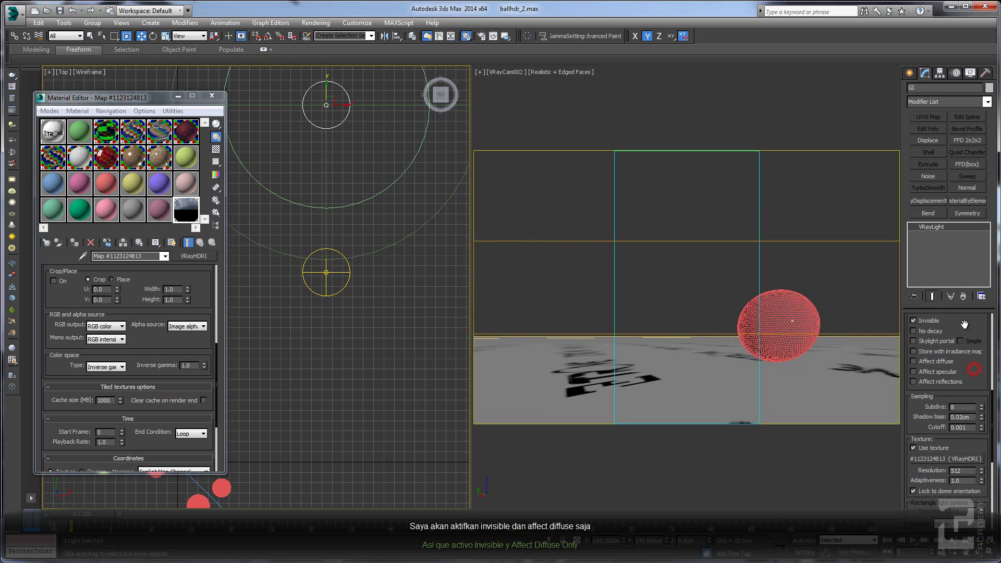
click(913, 362)
drag(965, 323, 964, 337)
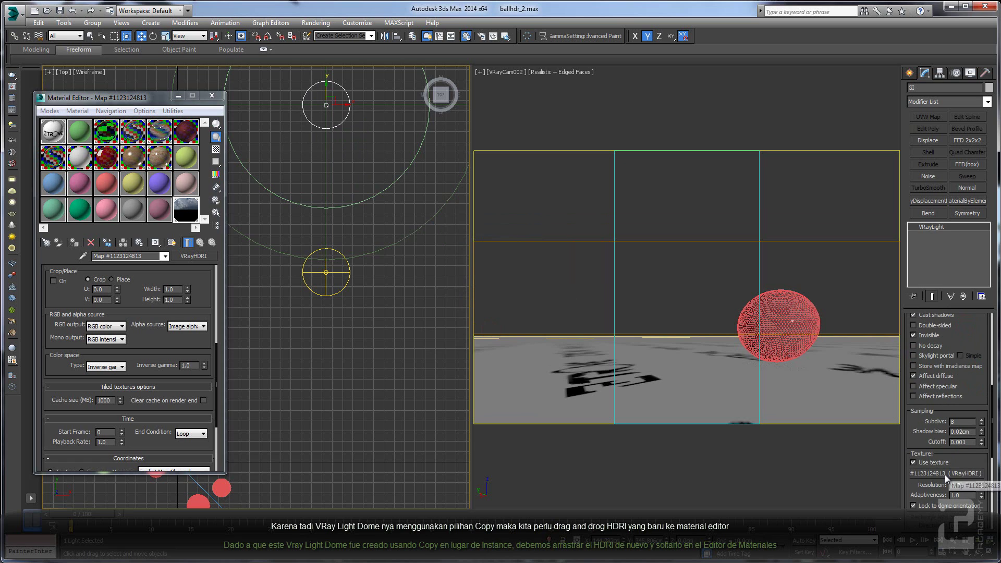
Load the GI dome light's VRayHDRI texture into the material editor slot next to the sky map.
drag(953, 474, 196, 217)
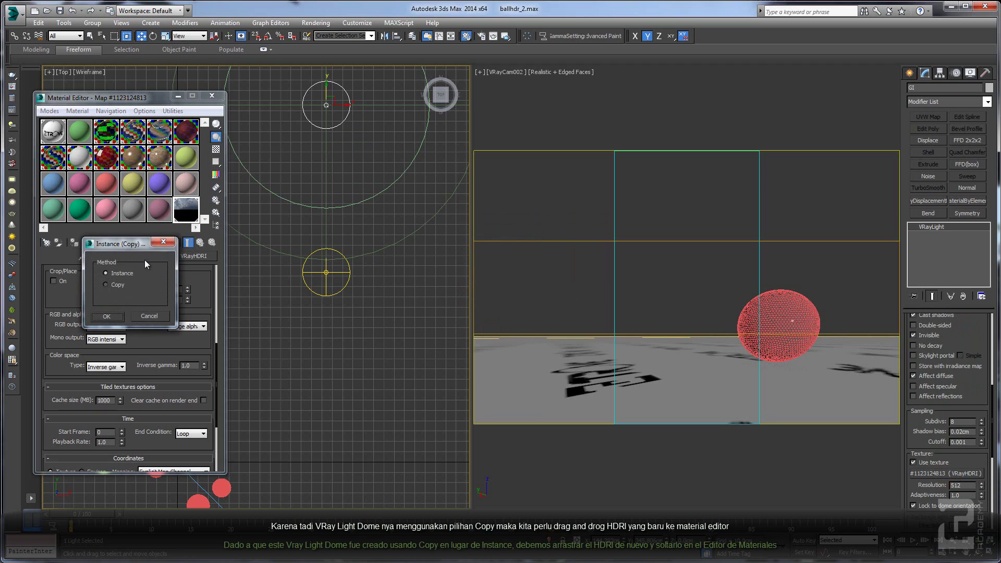
click(110, 286)
click(106, 317)
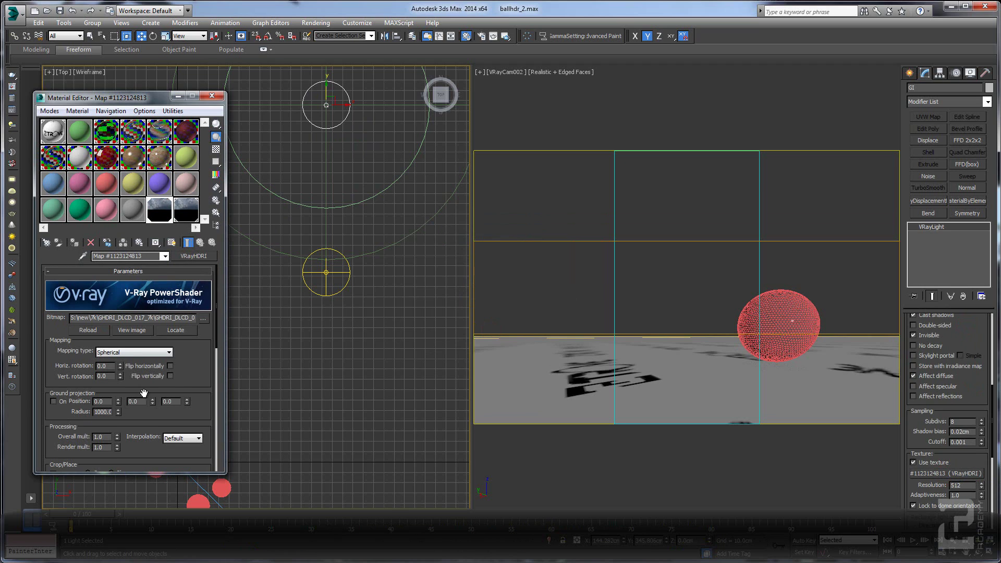
Set the GI dome's HDRI inverse gamma to 0.7 and test the lighting in ActiveShade.
drag(191, 384, 185, 257)
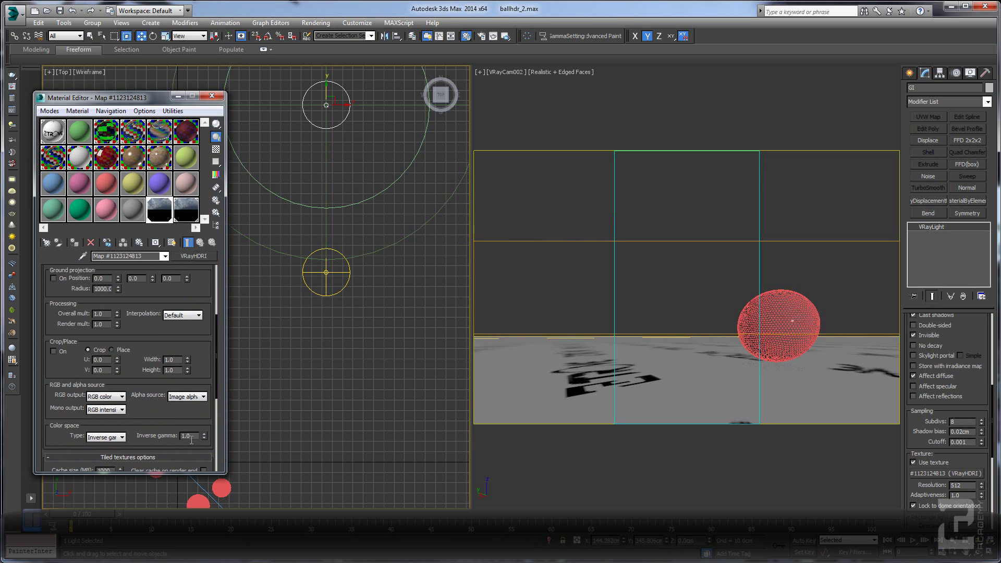
text(0.7)
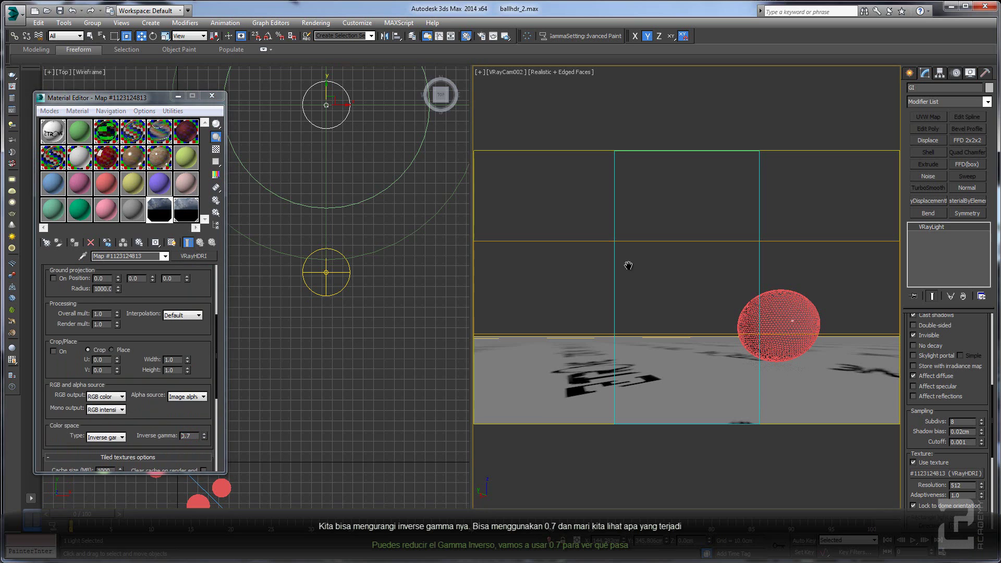
click(505, 36)
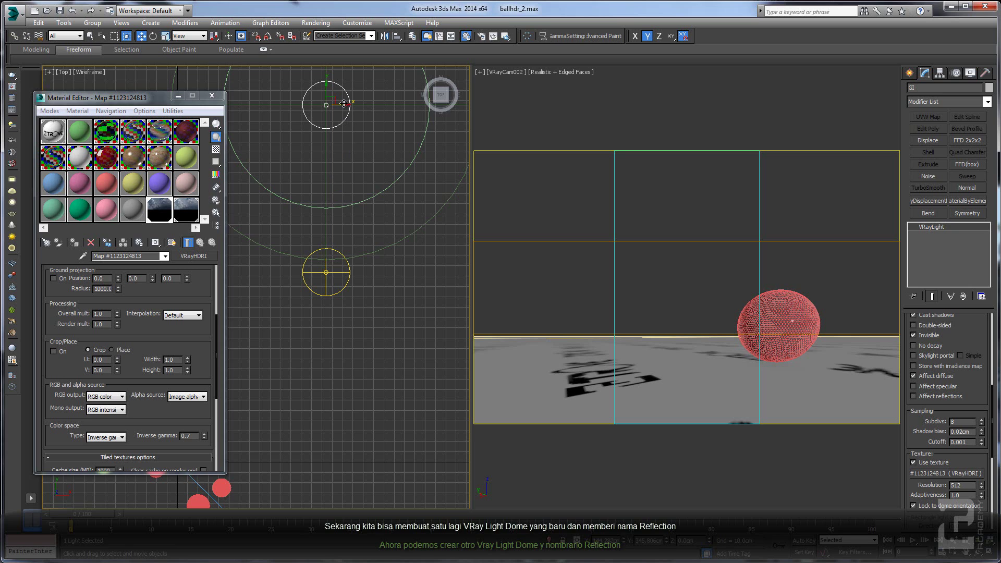
Clone the GI dome light along the Y axis as a single copy named reflection.
middle_drag(324, 170, 301, 312)
scroll(301, 313, down, 4)
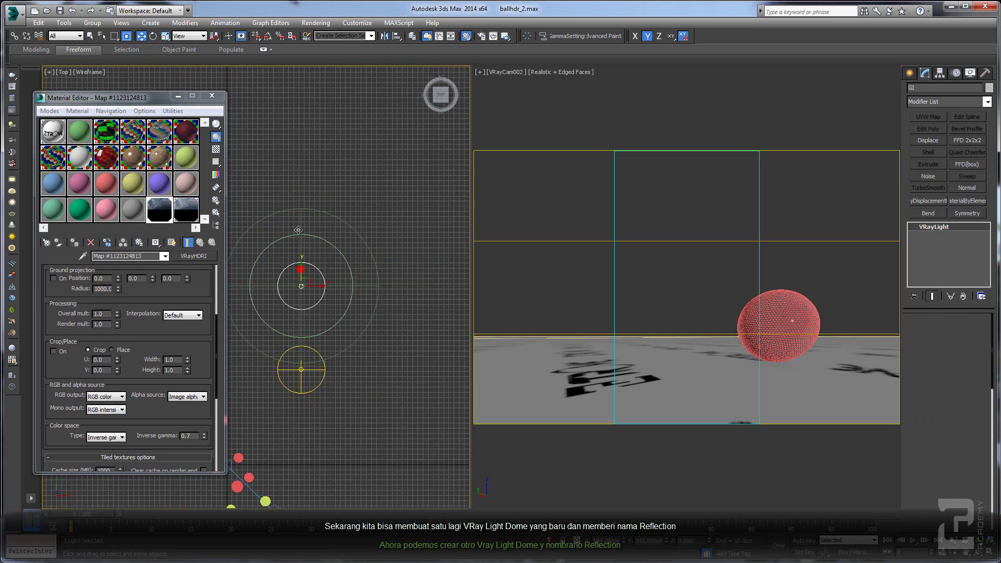
shift+drag(295, 273, 295, 173)
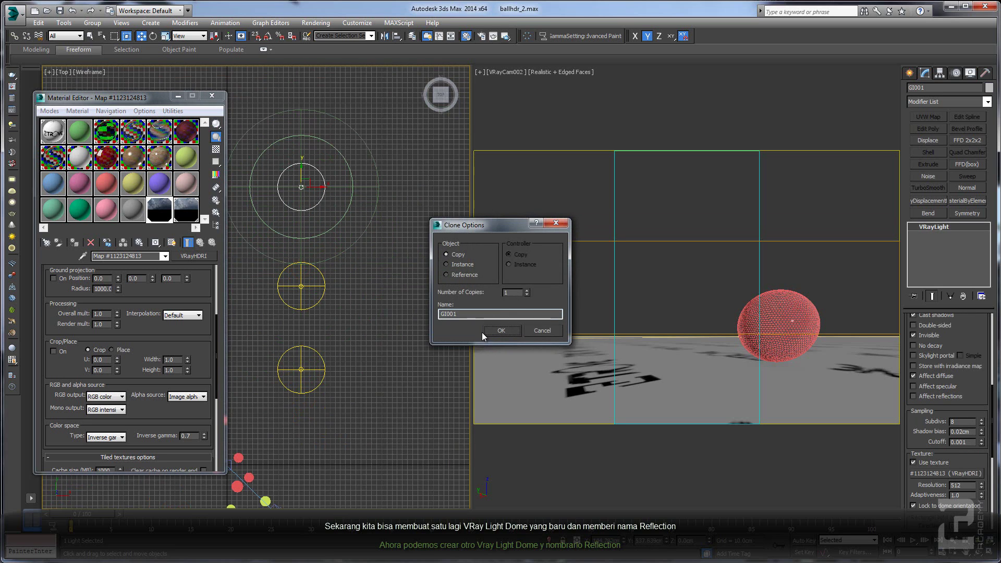
click(464, 313)
text(reflection)
key(Return)
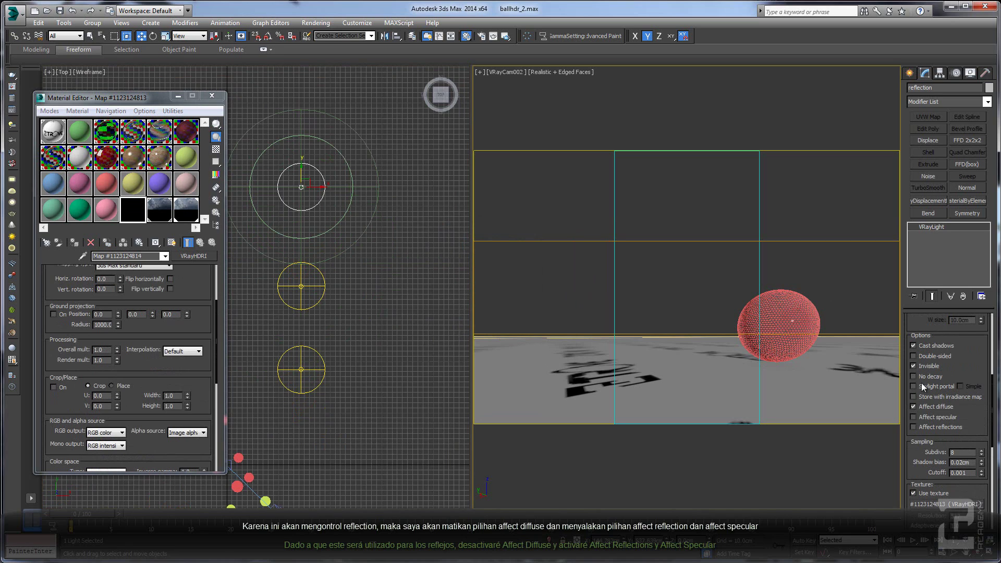
Turn off Affect diffuse and turn on Affect specular and Affect reflections for the reflection dome light.
click(912, 407)
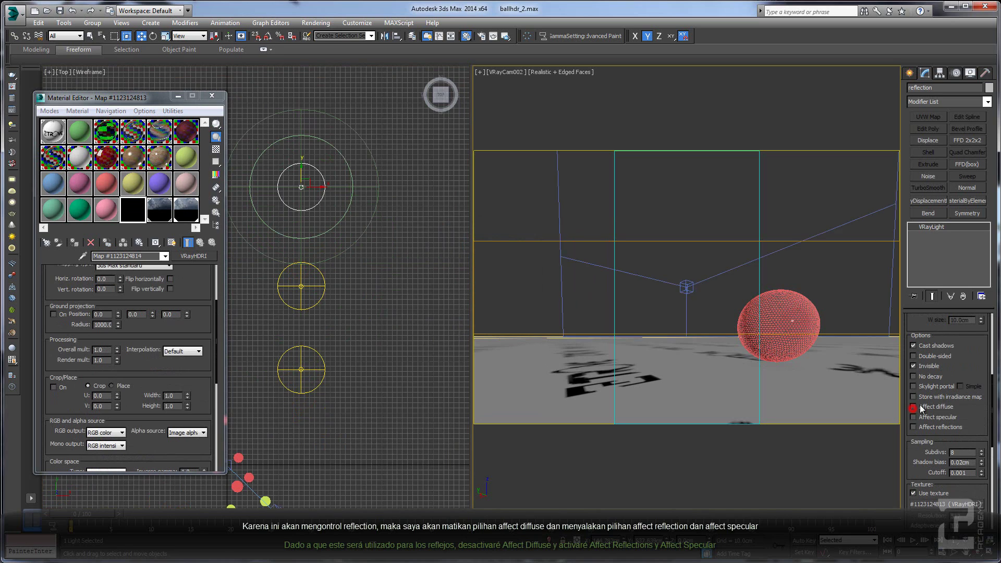
scroll(917, 401, down, 1)
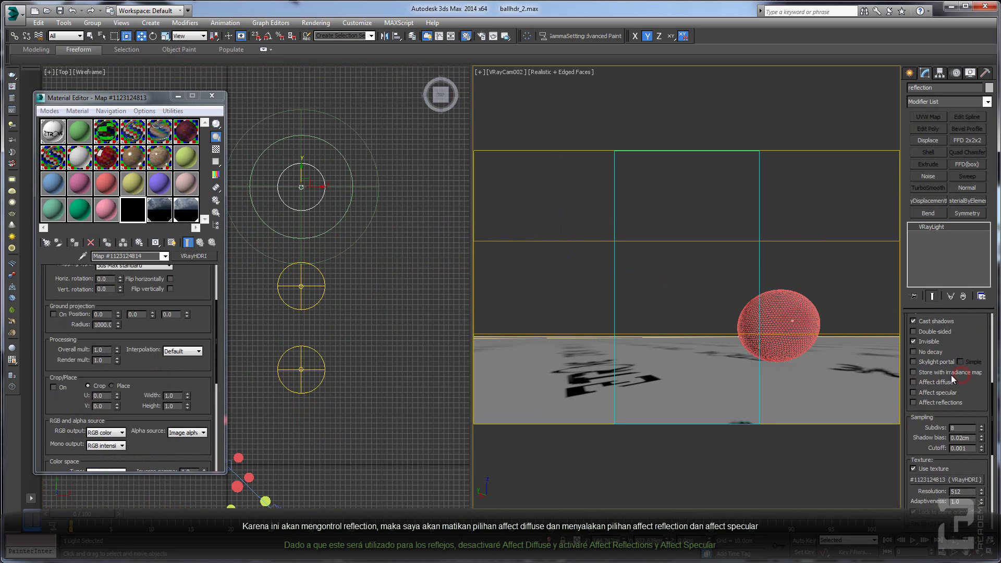
click(912, 392)
click(912, 402)
scroll(974, 405, down, 1)
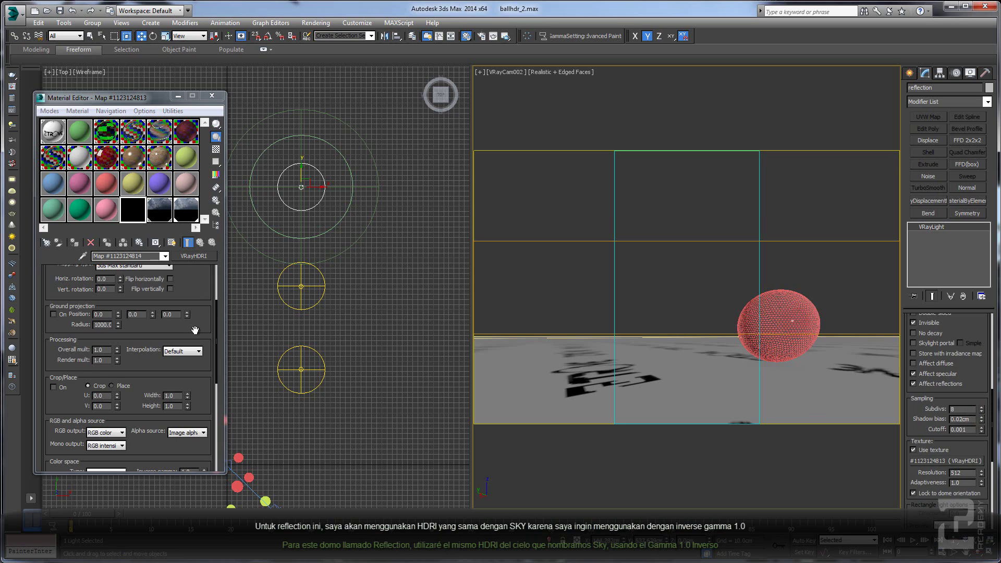
Assign the sky's VRayHDRI map as an instance to the reflection dome light's texture.
scroll(195, 330, down, 5)
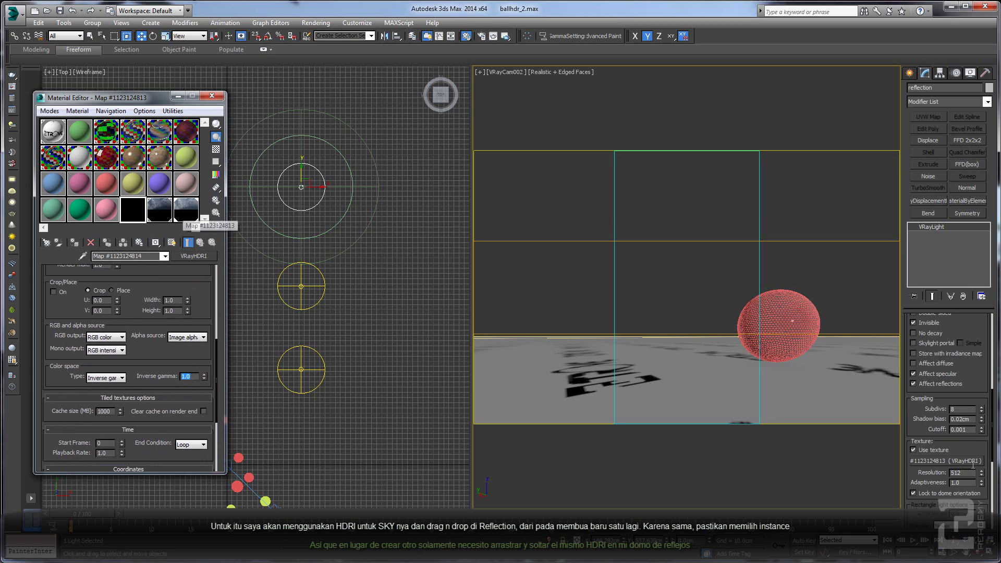
scroll(964, 458, down, 2)
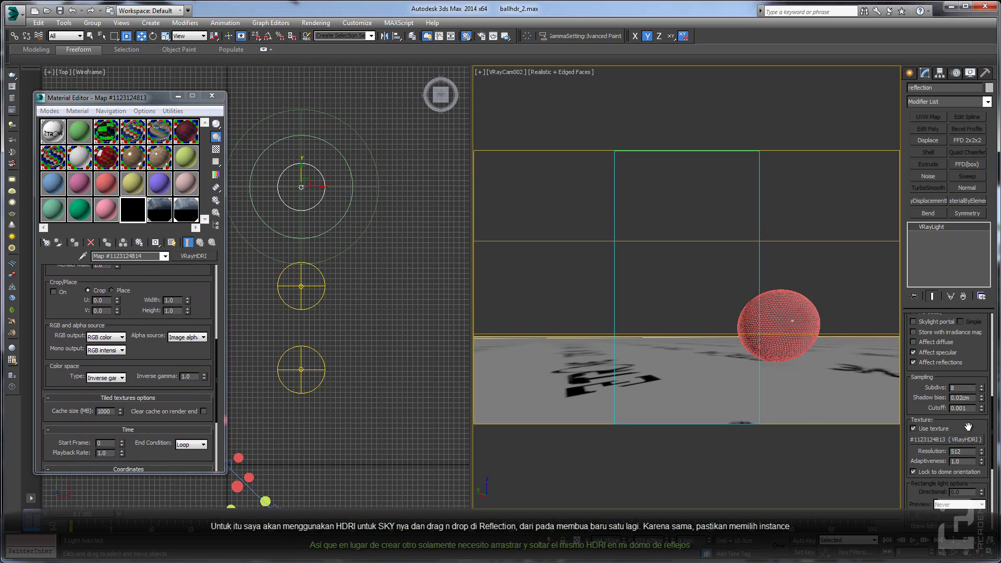
drag(179, 210, 967, 439)
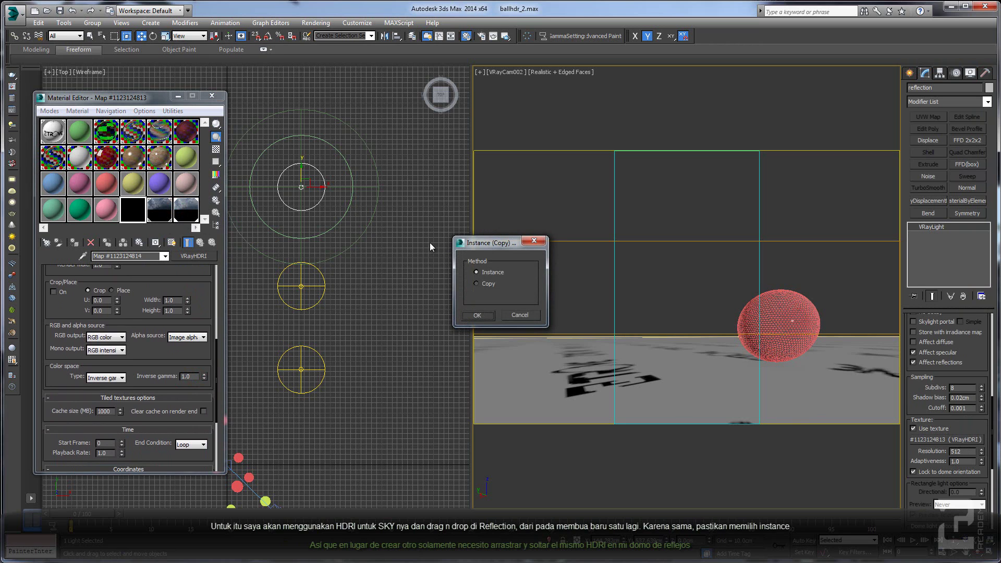
click(478, 316)
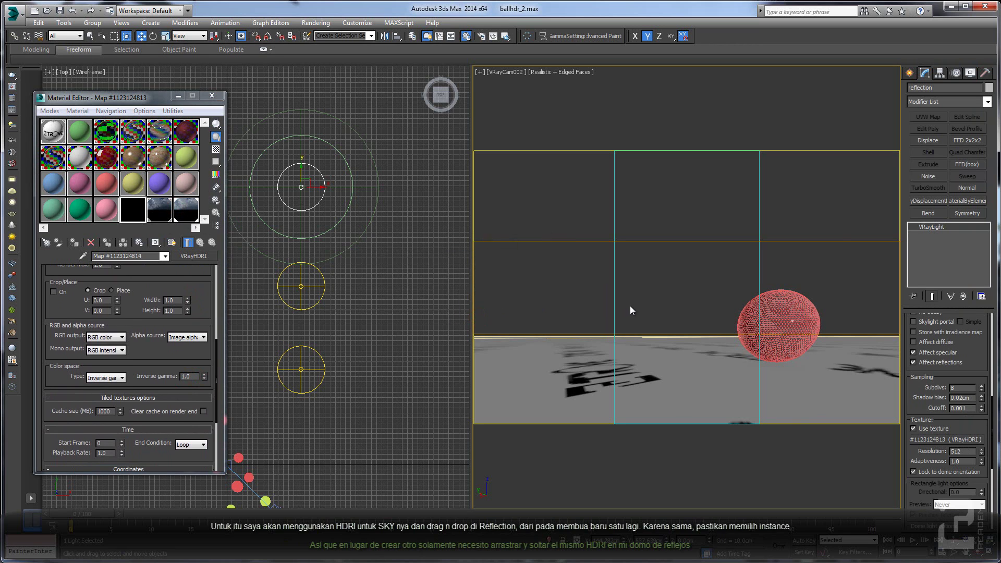
Render the camera view in ActiveShade to check the sky's reflection in the sphere.
click(505, 36)
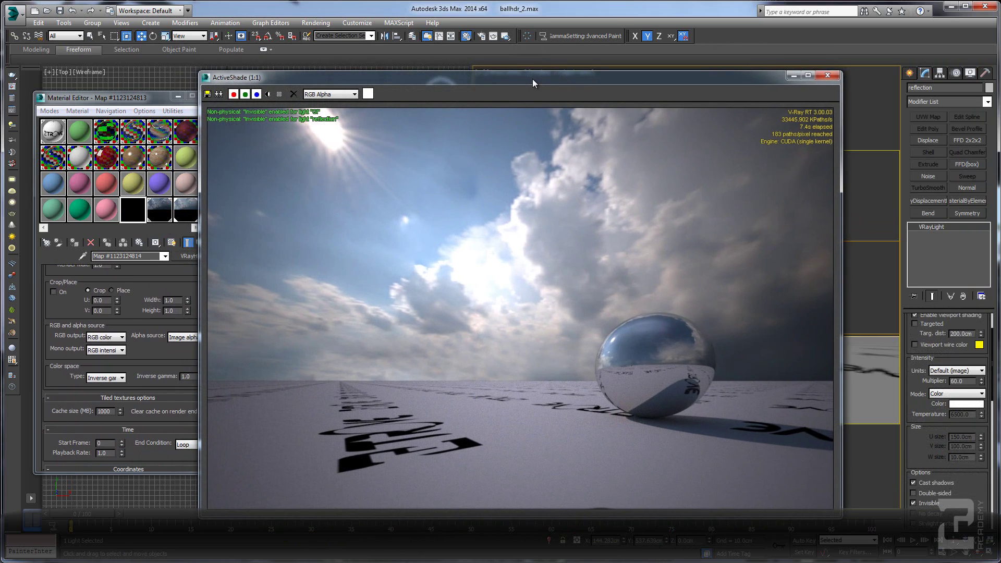
drag(532, 80, 533, 79)
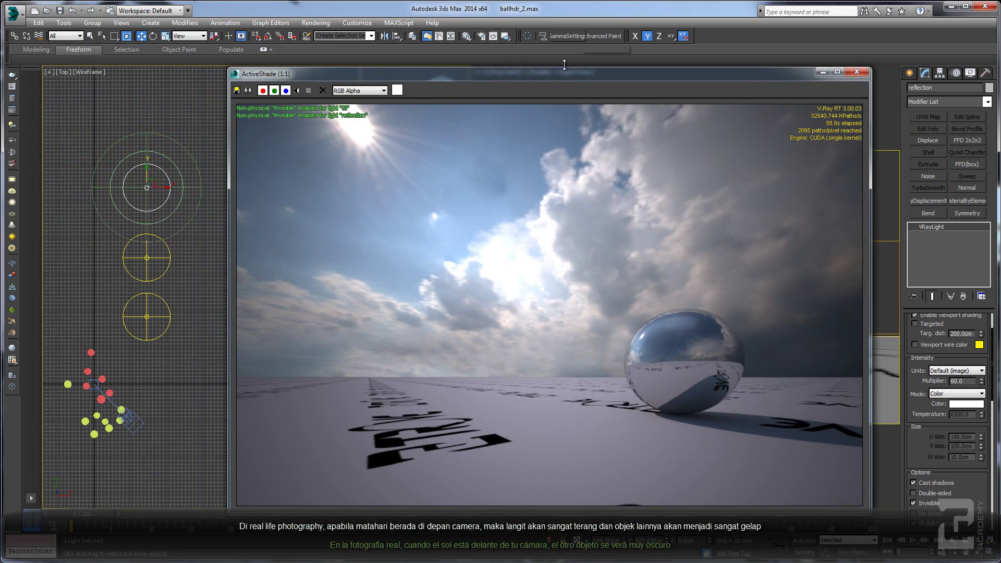
drag(555, 80, 557, 76)
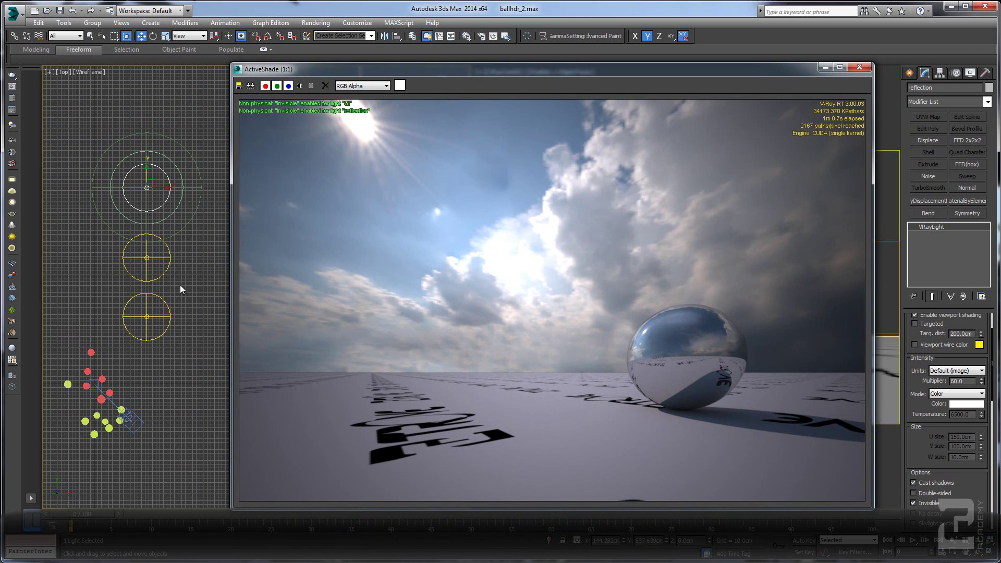
Test the GI dome light's multiplier at 80 and 200, and set it to 100.
click(151, 258)
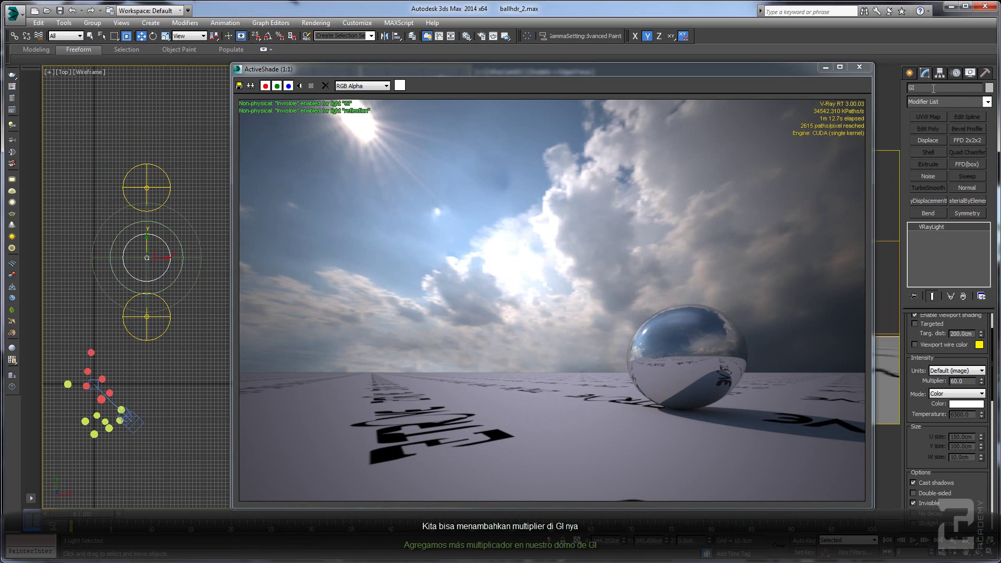
scroll(911, 373, up, 2)
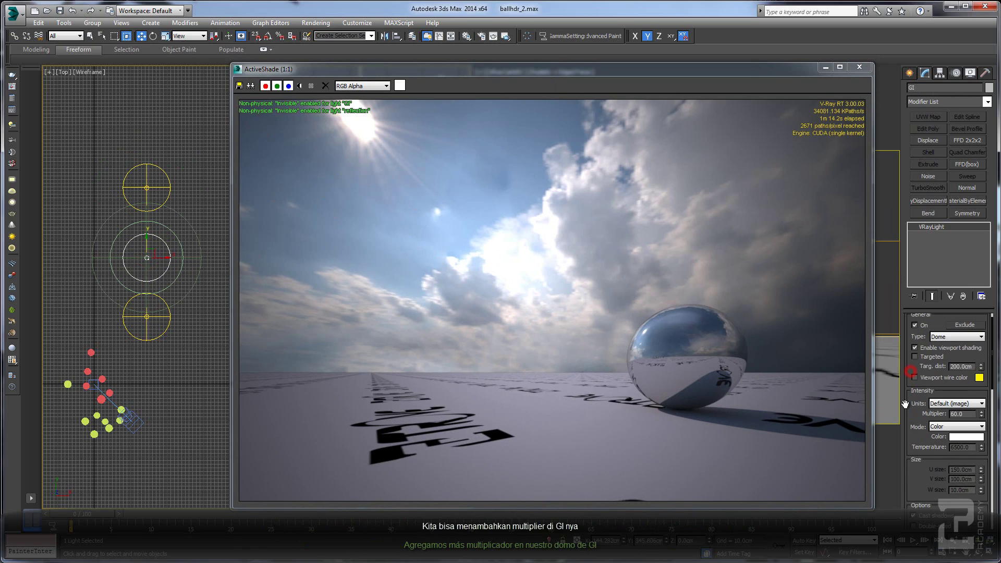
click(968, 414)
double_click(968, 414)
text(80)
key(Return)
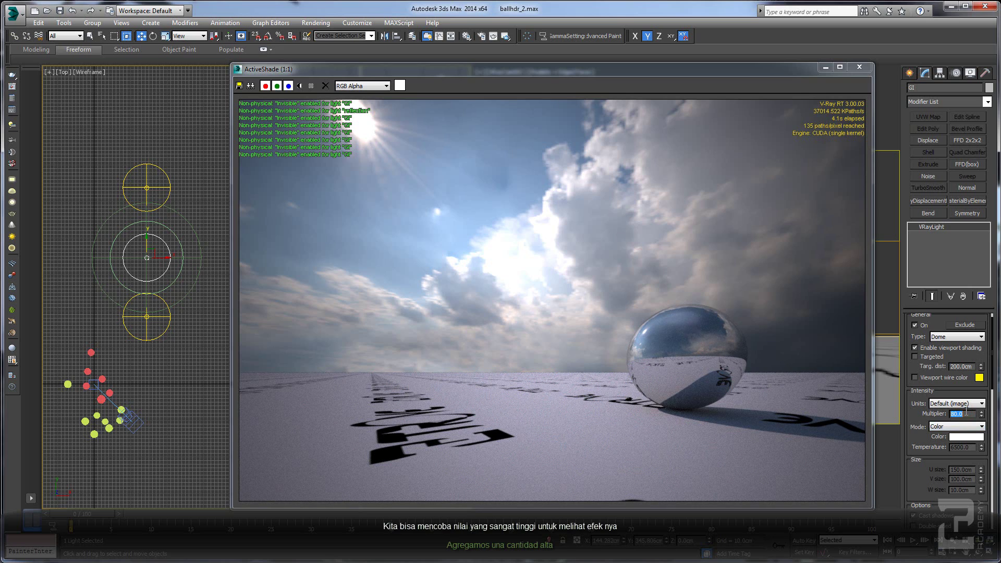
text(20)
key(Return)
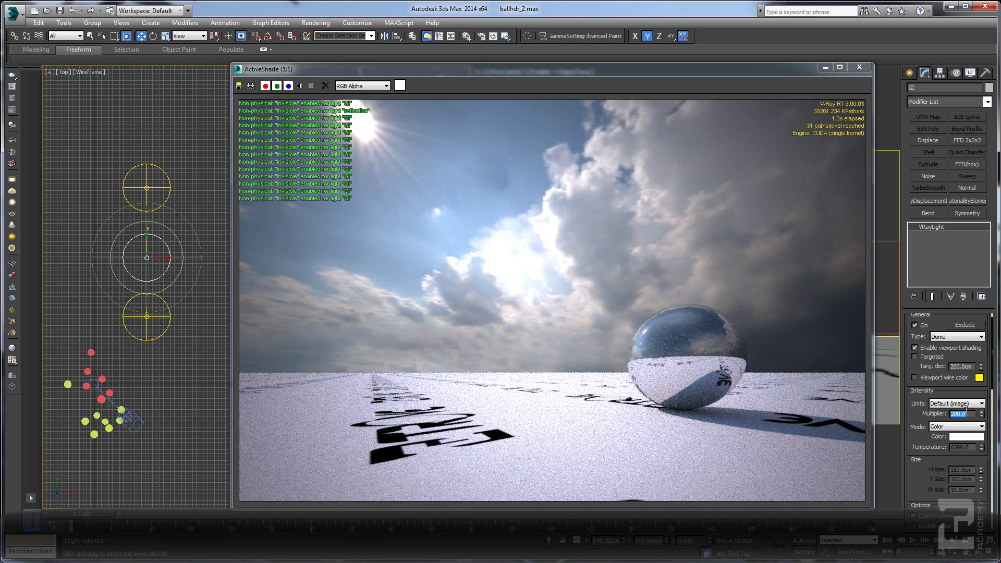
text(100)
key(Return)
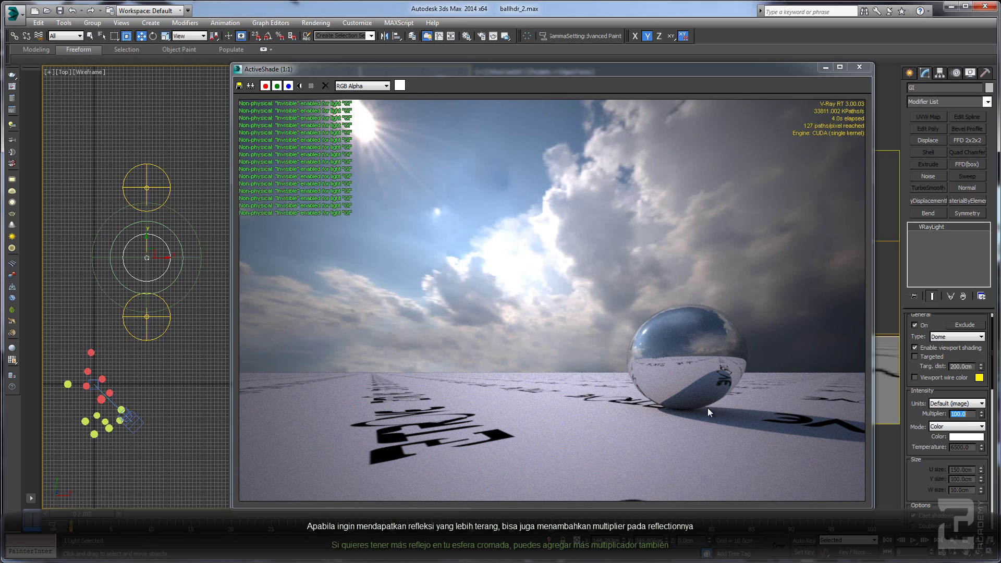
Try raising the reflection dome light's multiplier to 100 and 300 for brighter reflections on the sphere.
click(151, 186)
click(151, 186)
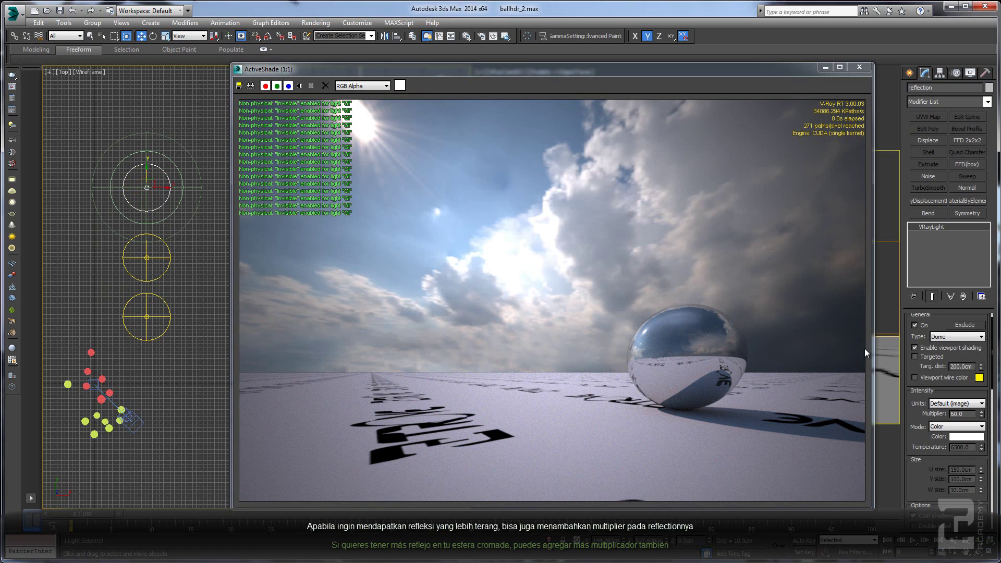
drag(916, 413, 916, 367)
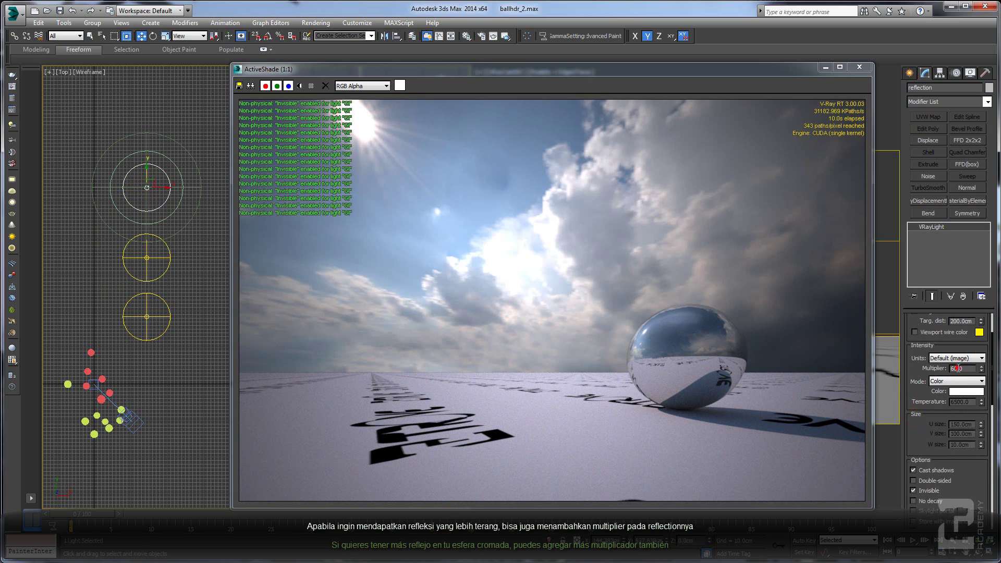
double_click(956, 368)
text(100)
key(Return)
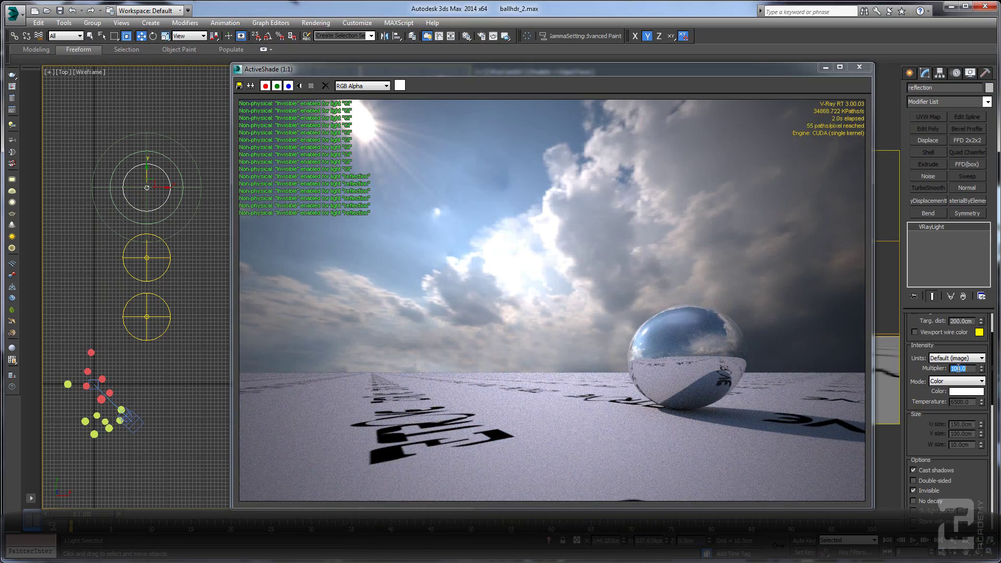
text(200)
key(Return)
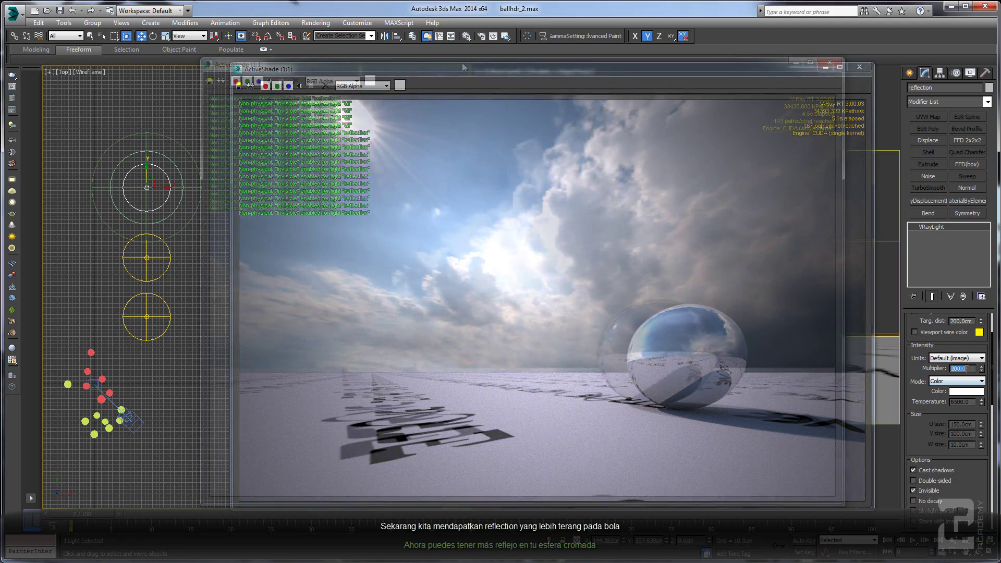
middle_drag(137, 266, 110, 254)
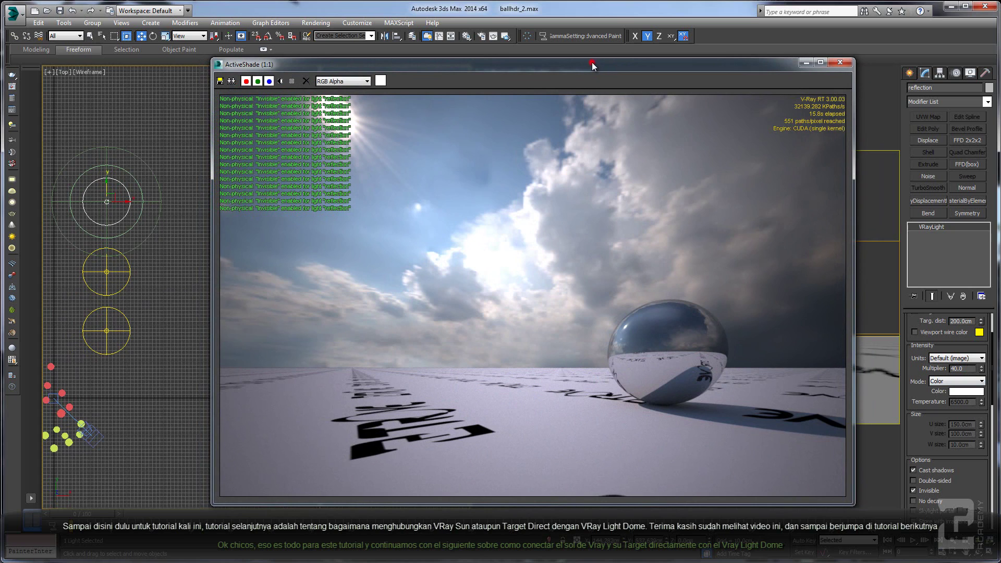
mouse_move(594, 59)
mouse_down()
mouse_move(586, 66)
mouse_move(598, 64)
mouse_up()
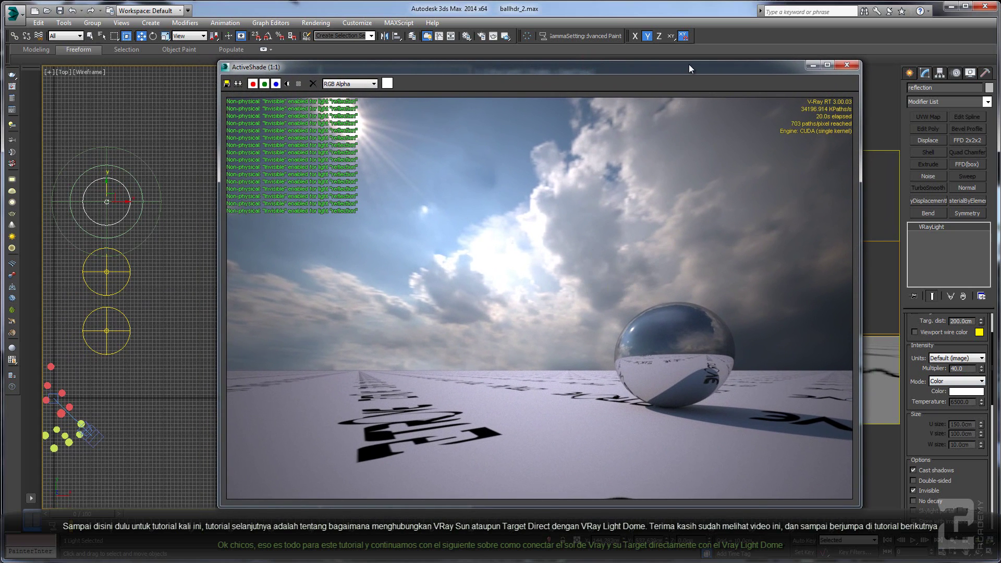
drag(689, 65, 680, 66)
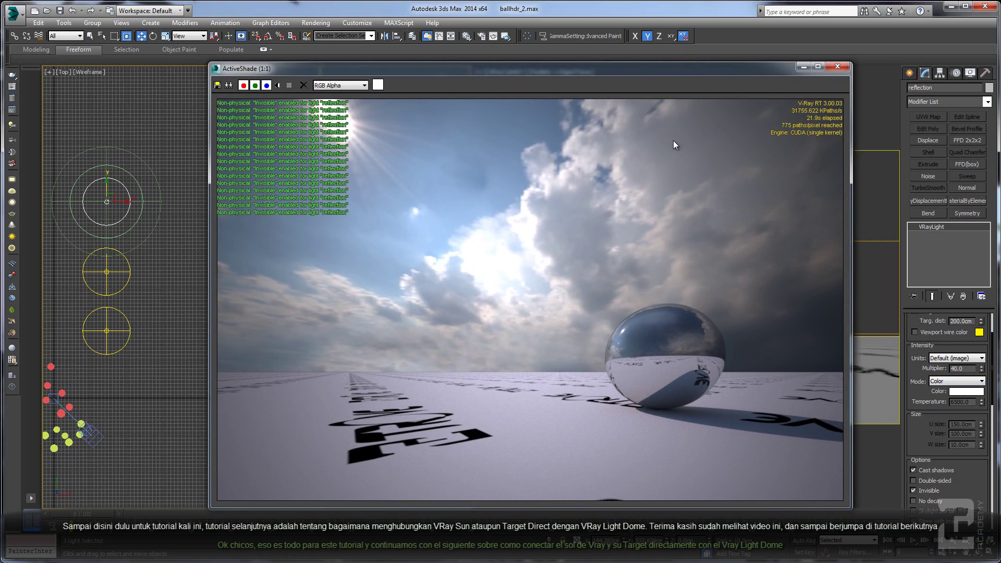